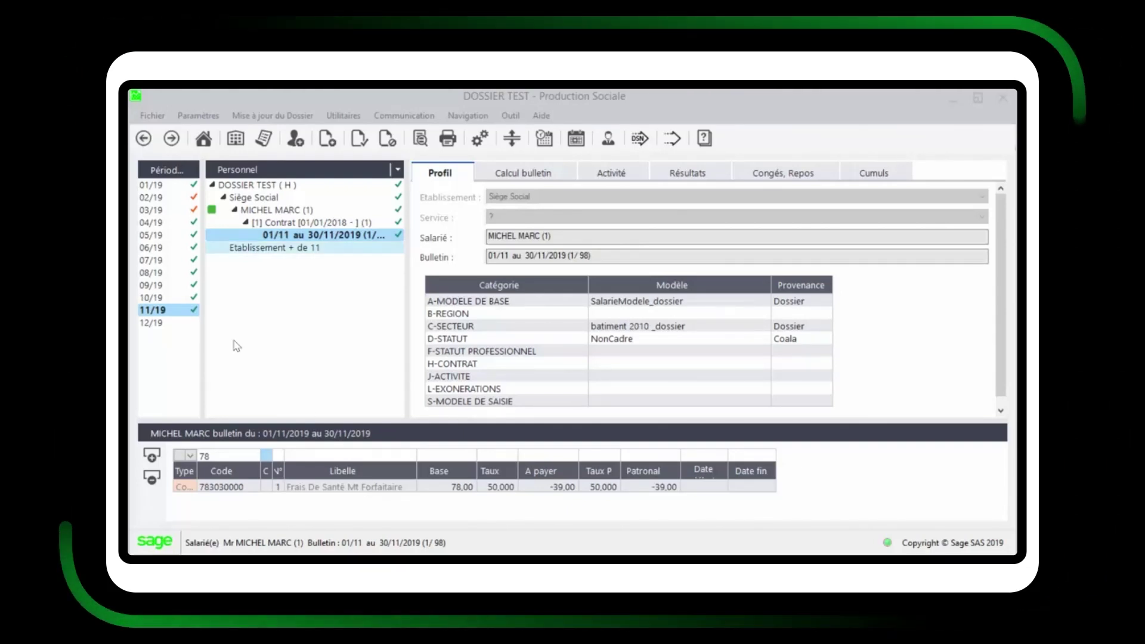
- Switch to the 12/19 period and display the file's contacts (Contacts Dossier)
{"action": "left_click", "coordinate": [162, 325]}
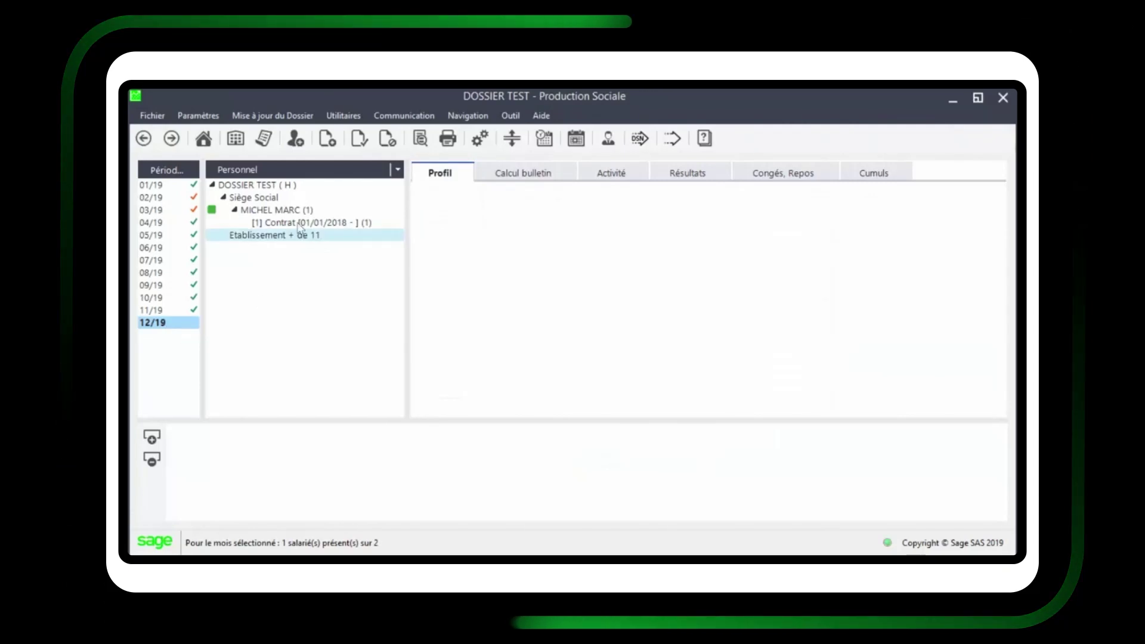
{"action": "left_click", "coordinate": [264, 171]}
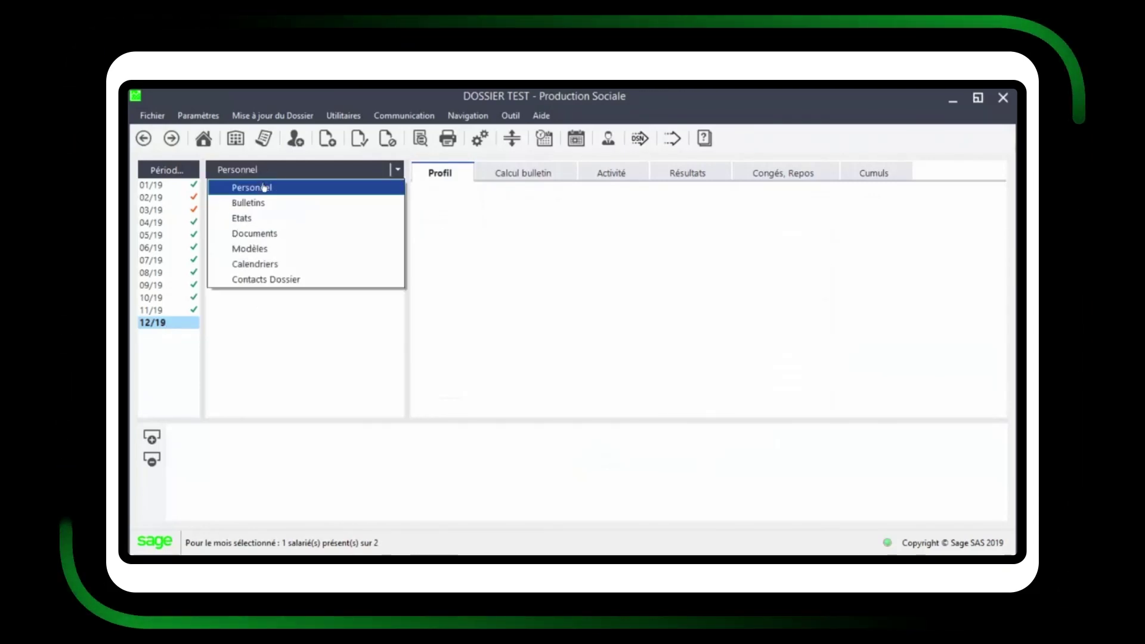
{"action": "left_click", "coordinate": [263, 279]}
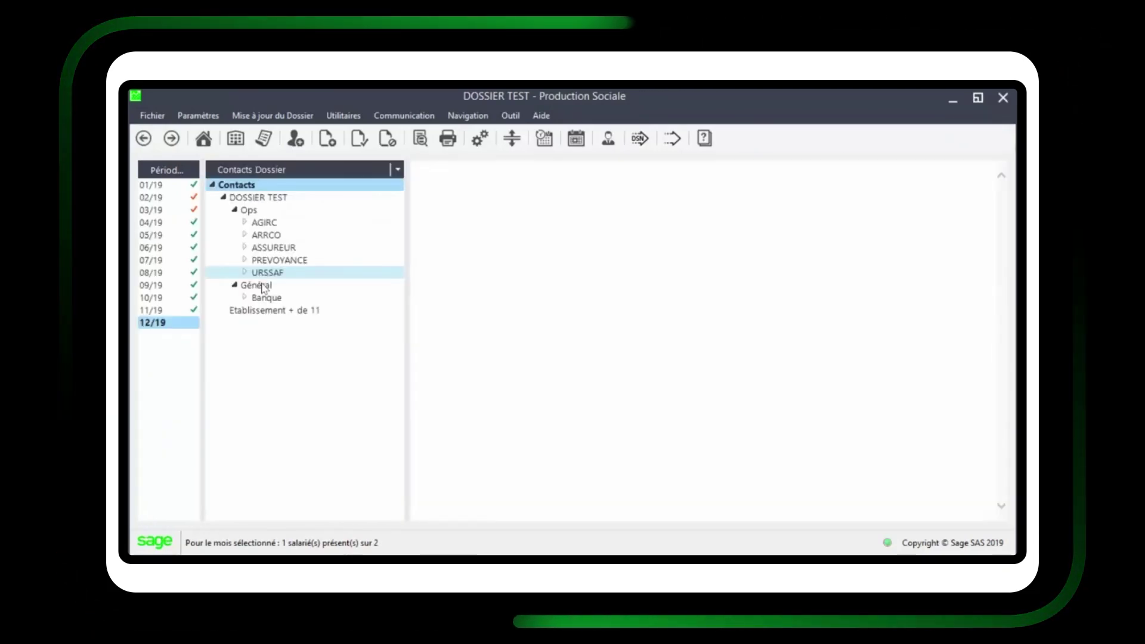
- Add a new Ops contact of type ASSUREUR to the DOSSIER TEST establishment
{"action": "left_click", "coordinate": [260, 199]}
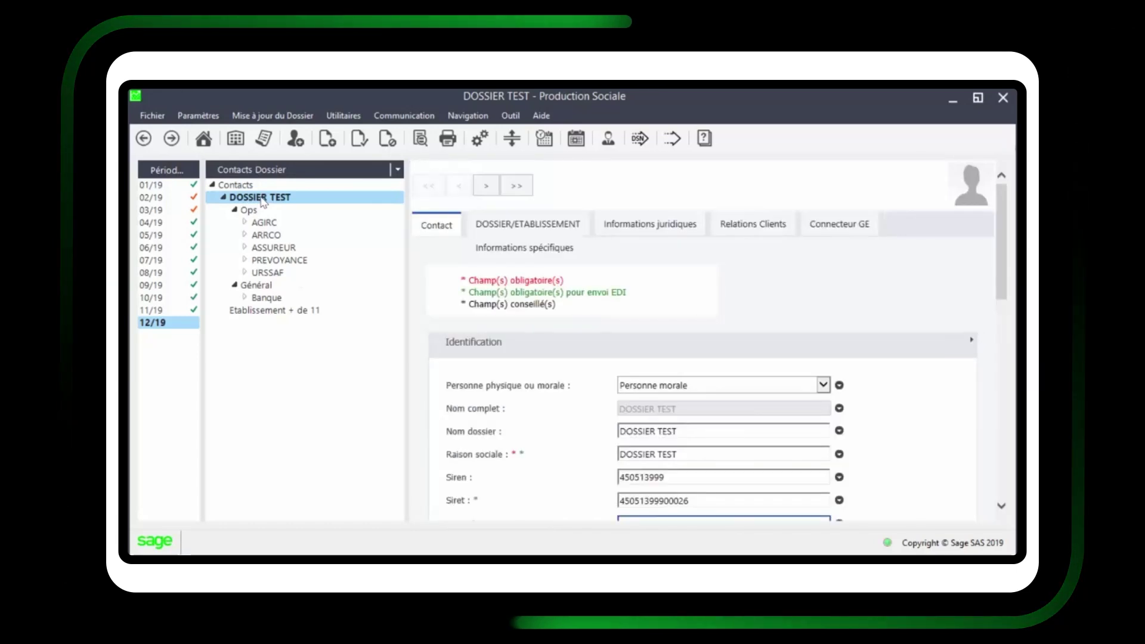
{"action": "right_click", "coordinate": [262, 203]}
{"action": "left_click", "coordinate": [293, 210]}
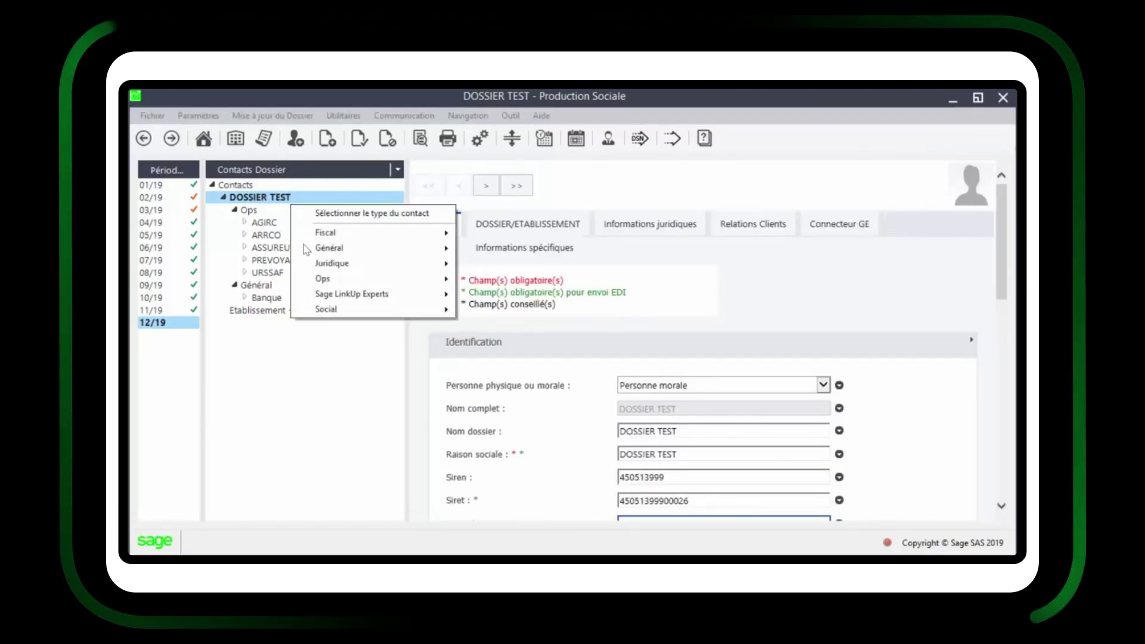
{"action": "mouse_move", "coordinate": [327, 282]}
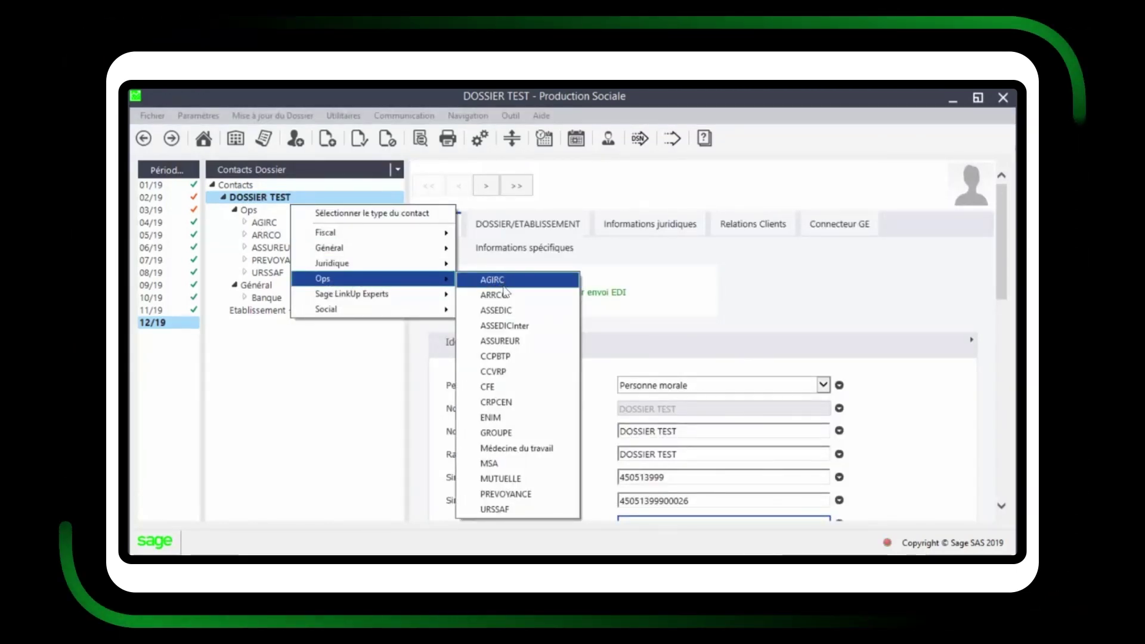
{"action": "left_click", "coordinate": [469, 339]}
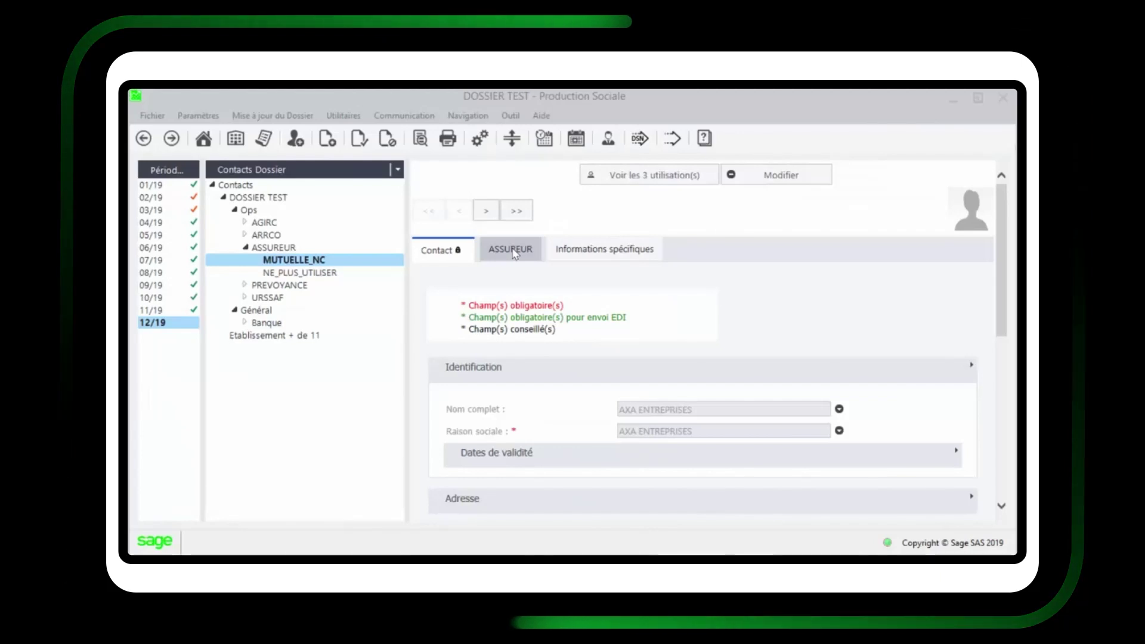
- Review the MUTUELLE_NC insurer contact's contract reference, population code, DSN payment settings and displayed contact name
{"action": "left_click", "coordinate": [511, 250]}
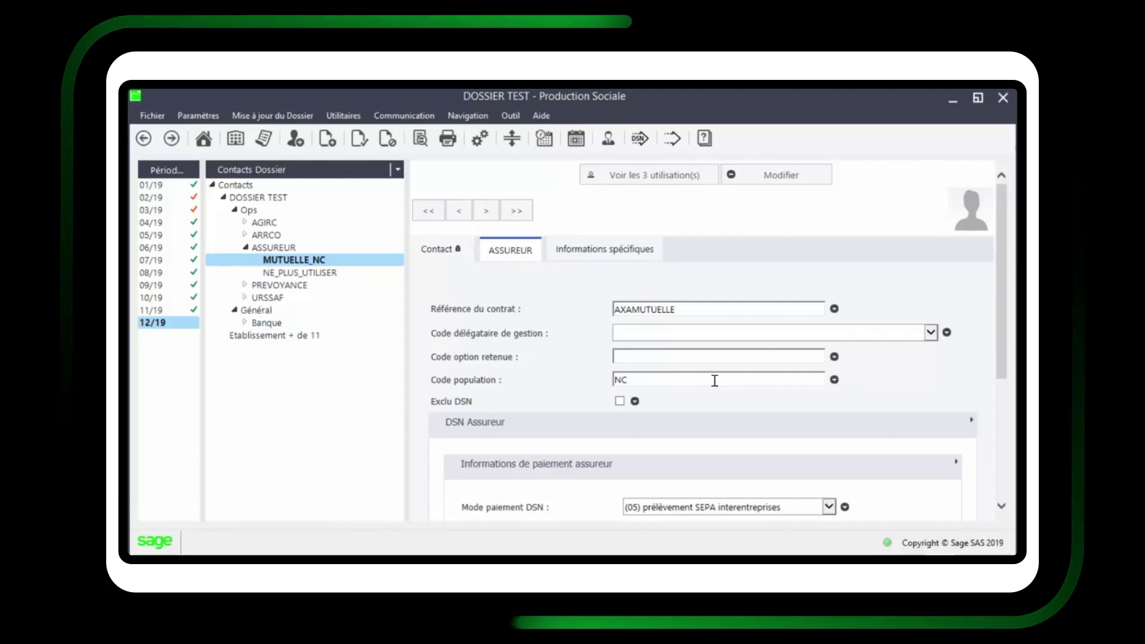
{"action": "scroll", "coordinate": [711, 384], "scroll_direction": "down", "scroll_amount": 3}
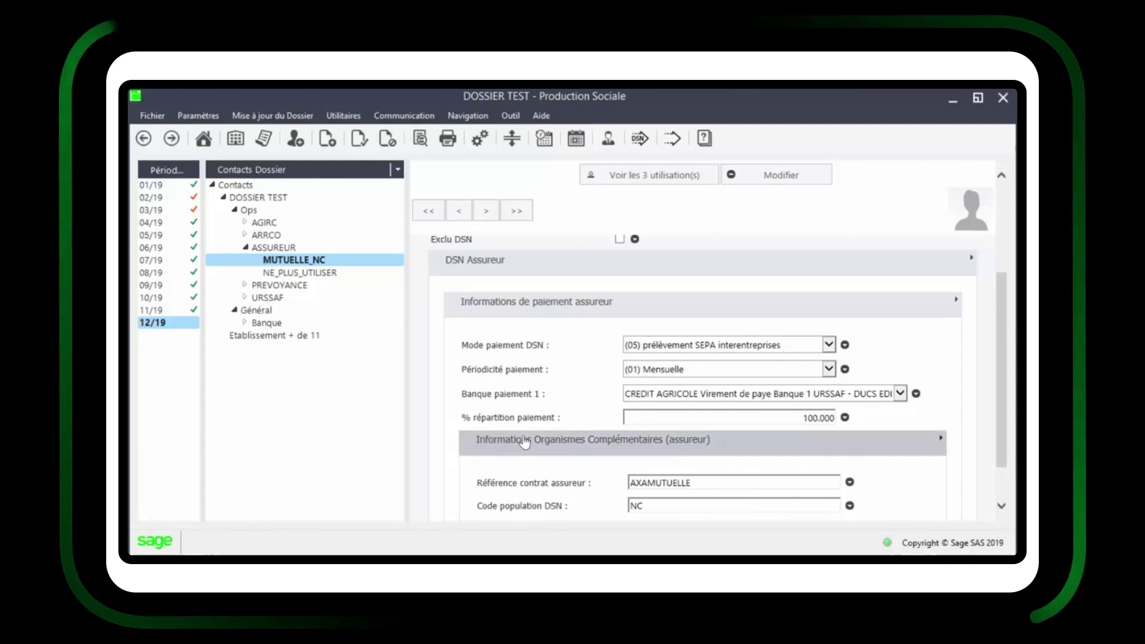
{"action": "scroll", "coordinate": [782, 444], "scroll_direction": "down", "scroll_amount": 2}
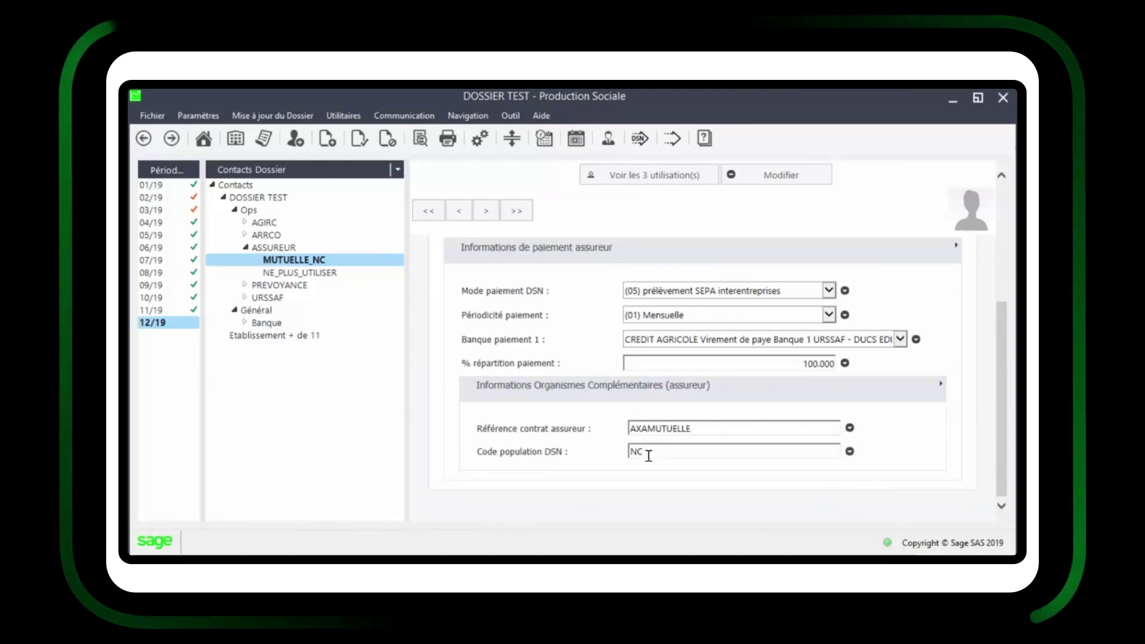
{"action": "scroll", "coordinate": [584, 424], "scroll_direction": "up", "scroll_amount": 5}
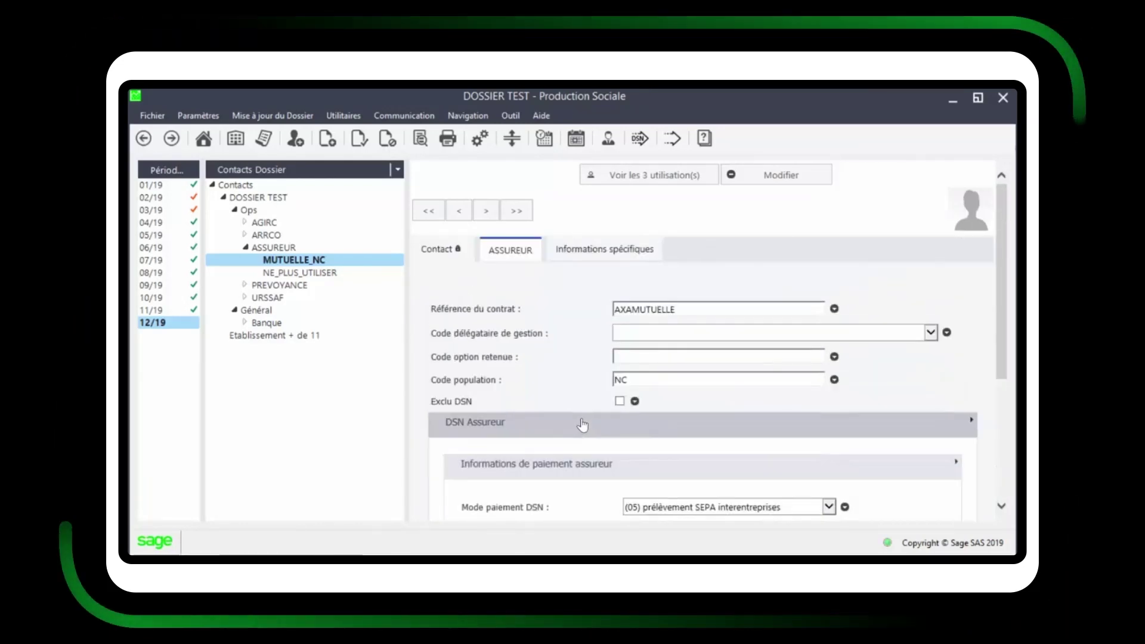
{"action": "left_click", "coordinate": [599, 255]}
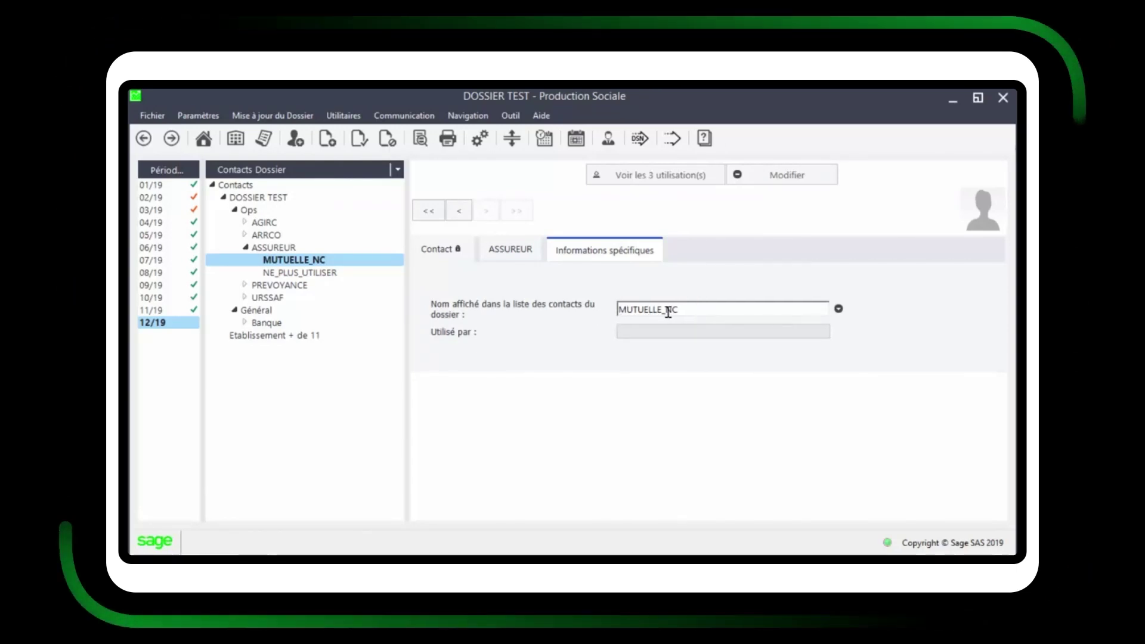
- Open the SalarieModele_dossier base model and filter its lines by code 783030
{"action": "left_click", "coordinate": [288, 170]}
{"action": "left_click", "coordinate": [279, 249]}
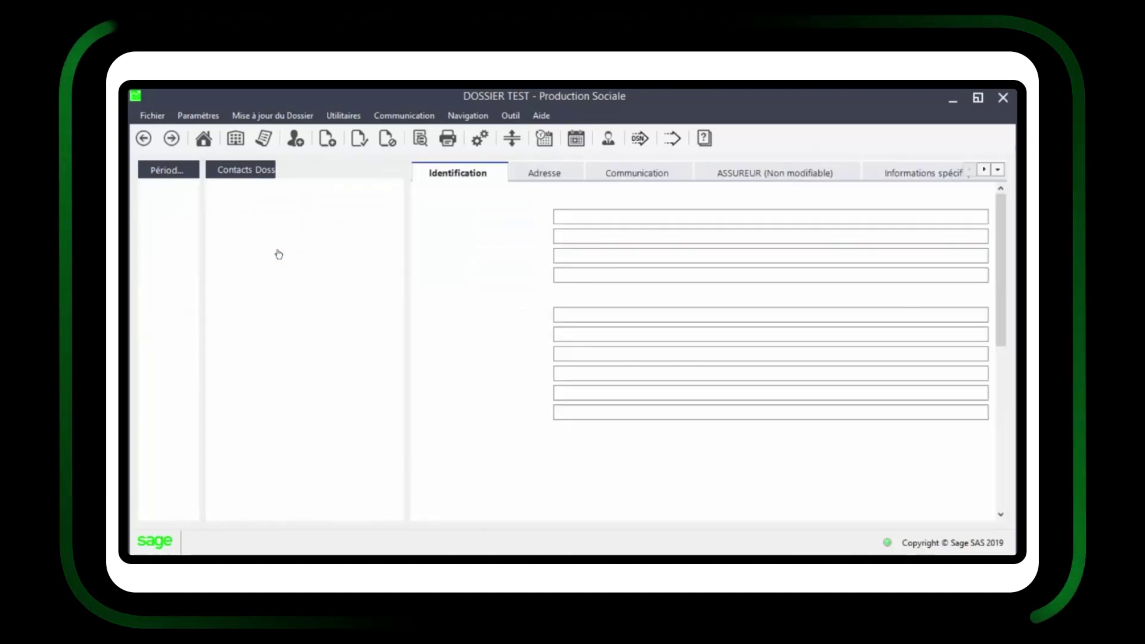
{"action": "left_click", "coordinate": [262, 197]}
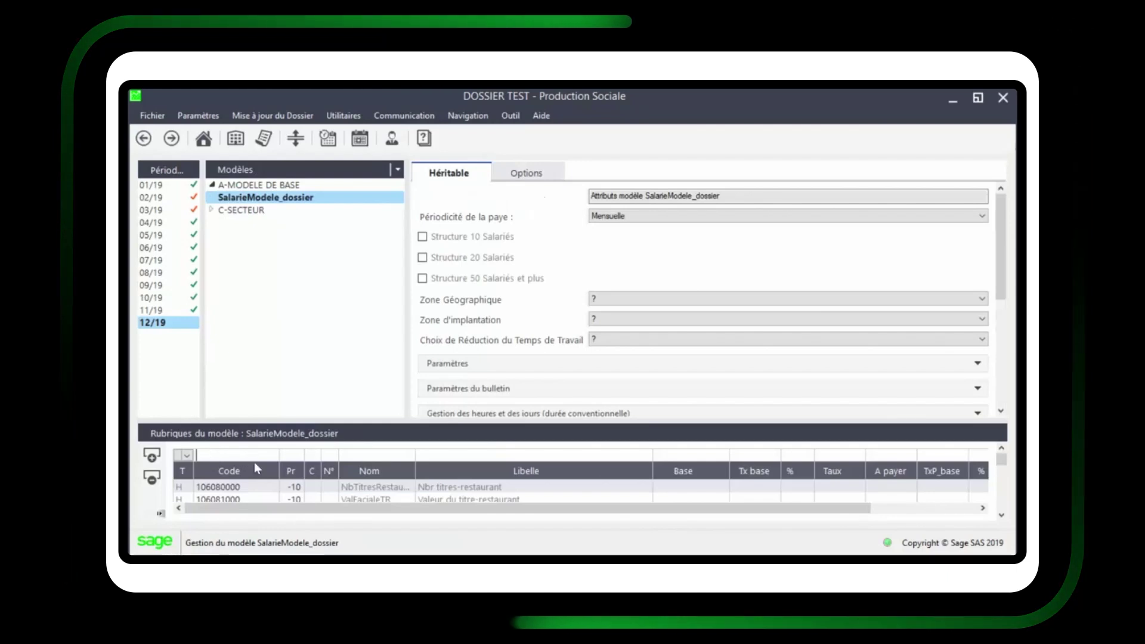
{"action": "type", "text": "783030"}
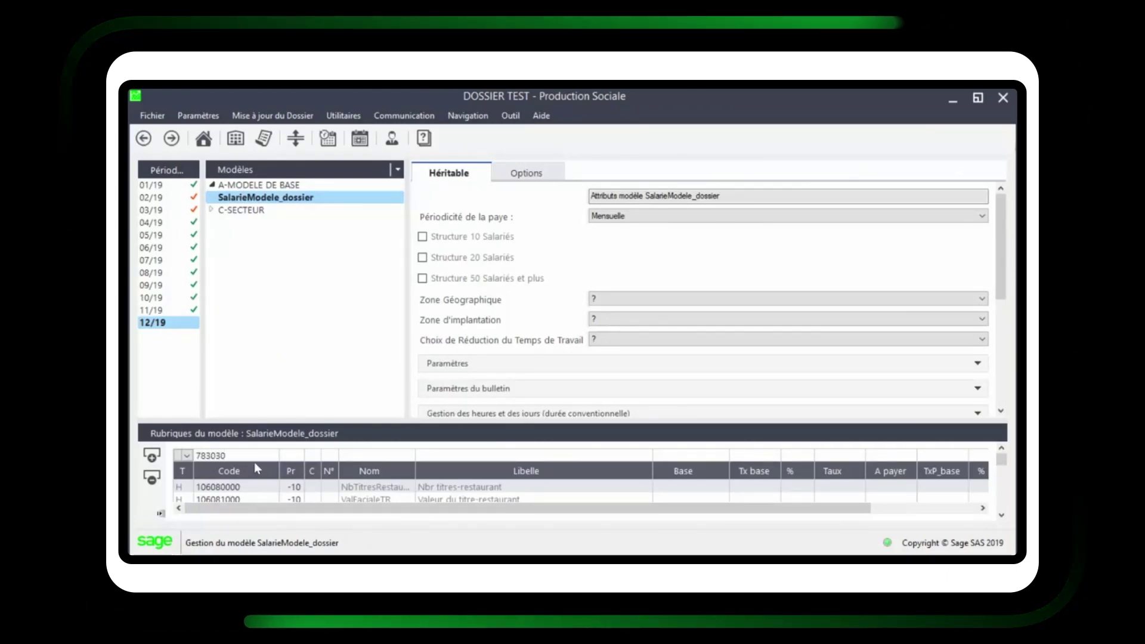
{"action": "key", "text": "Tab"}
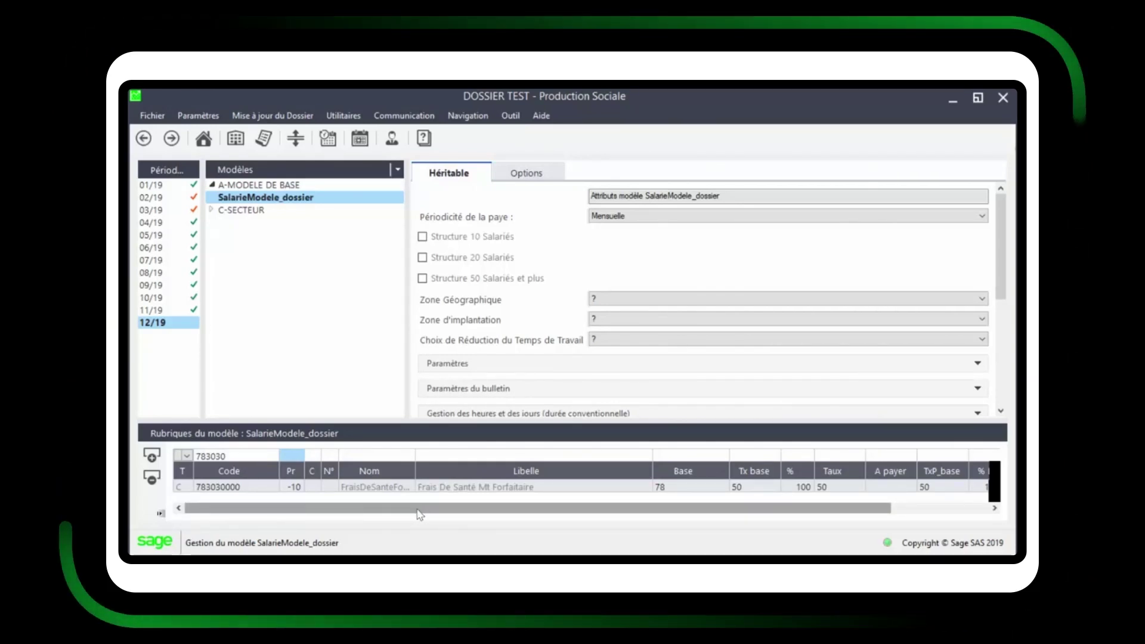
- Review the base and rates of the Frais De Santé Mt Forfaitaire line, and open it to check its general options
{"action": "left_click_drag", "start_coordinate": [421, 514], "coordinate": [557, 513]}
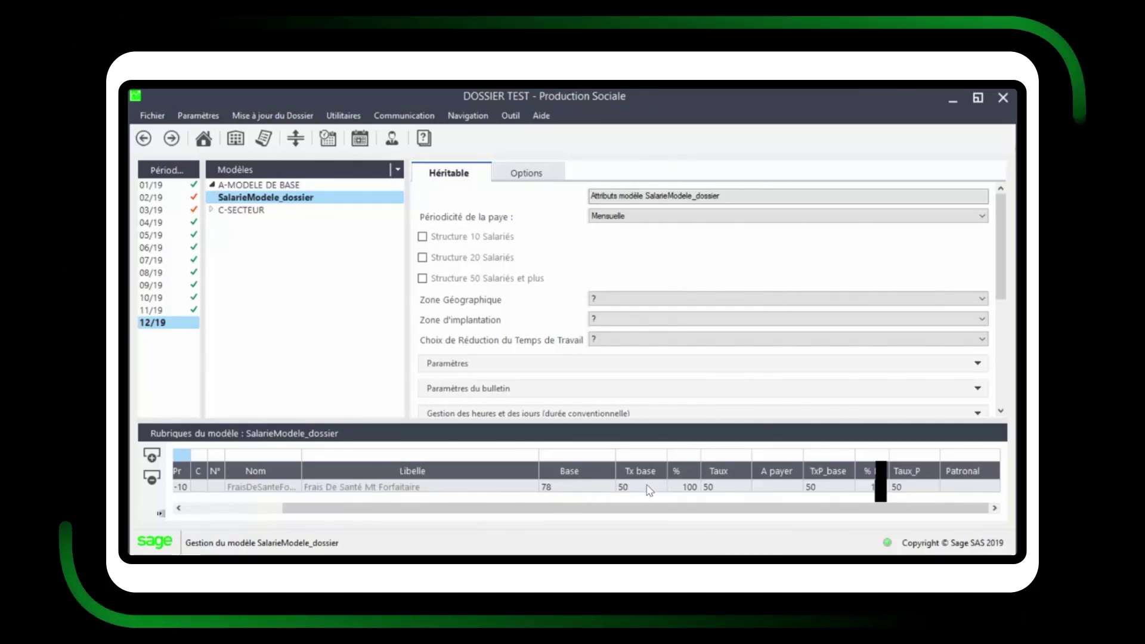
{"action": "mouse_move", "coordinate": [721, 492]}
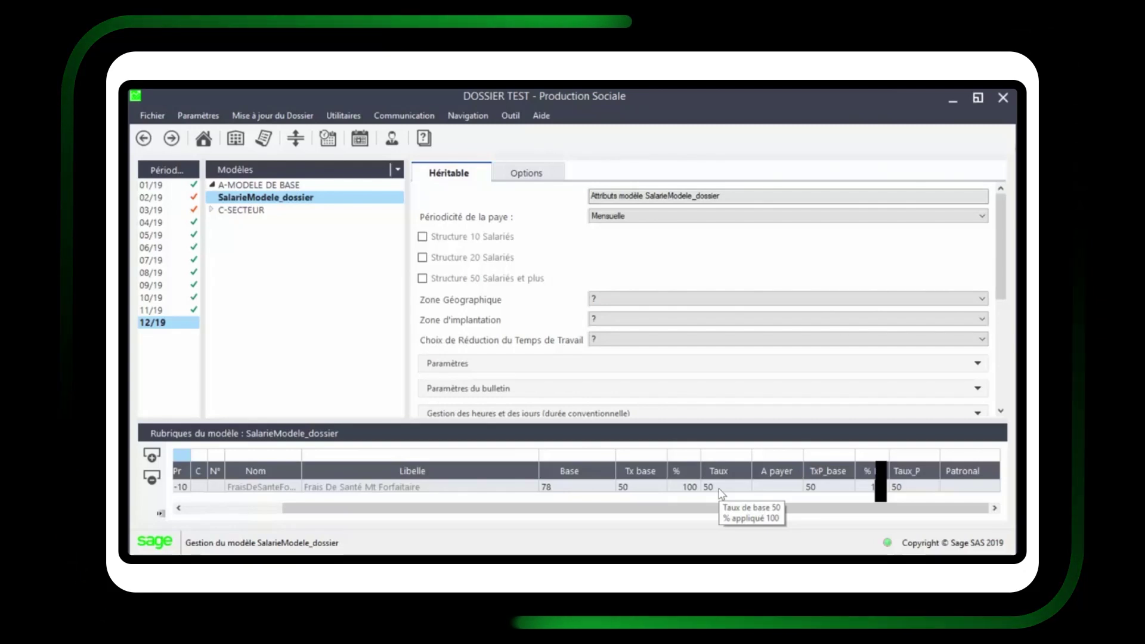
{"action": "mouse_move", "coordinate": [923, 491]}
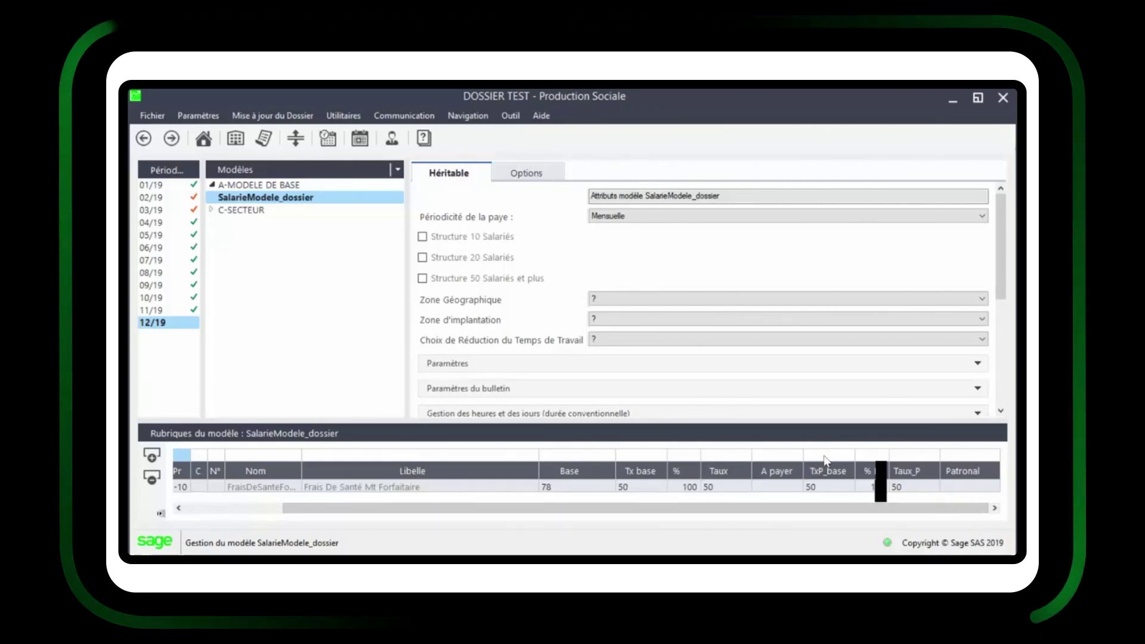
{"action": "left_click", "coordinate": [268, 487]}
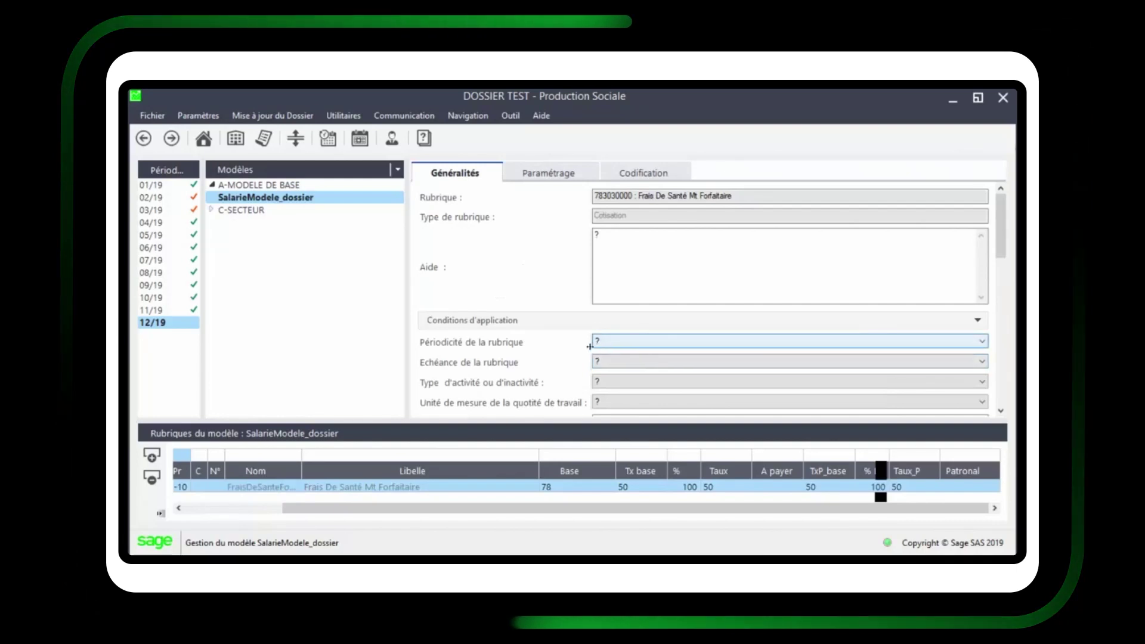
{"action": "scroll", "coordinate": [596, 352], "scroll_direction": "down", "scroll_amount": 5}
{"action": "mouse_move", "coordinate": [453, 339]}
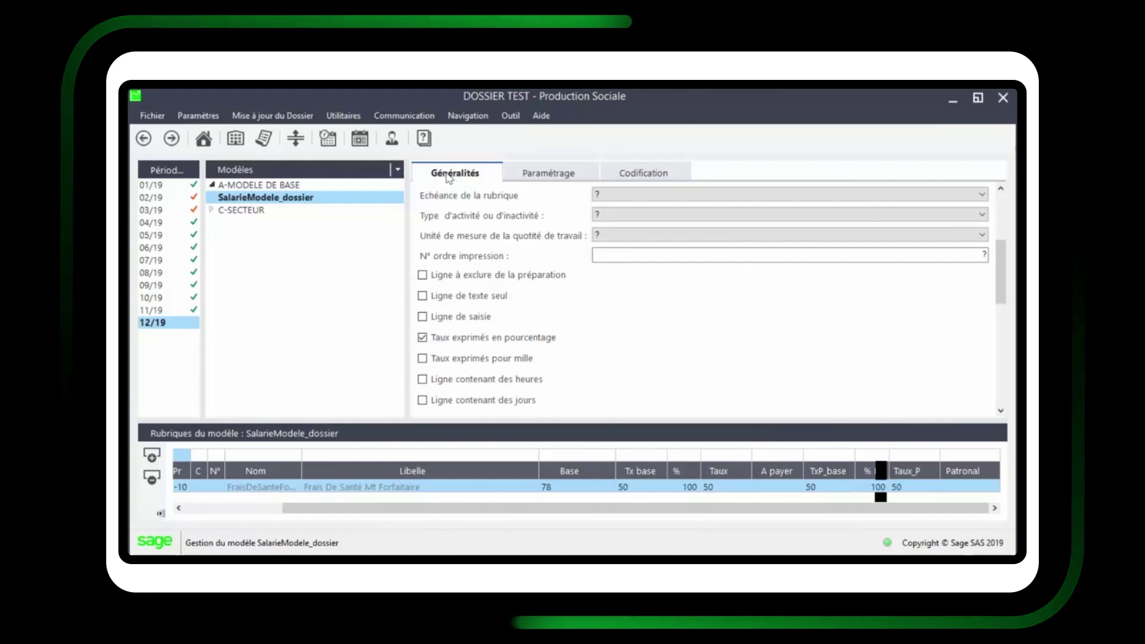
- In the line's Paramétrage settings, set Organisme de recouvrement to ASSUREUR and Contact ASSUREUR to MUTUELLE_NC
{"action": "left_click", "coordinate": [552, 173]}
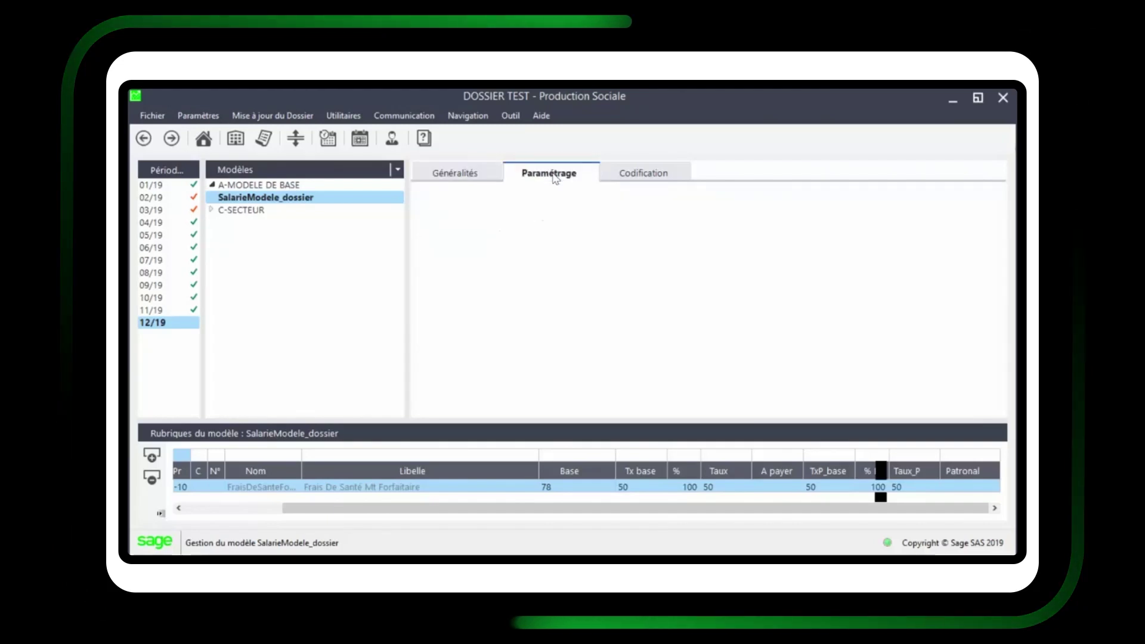
{"action": "left_click", "coordinate": [603, 227]}
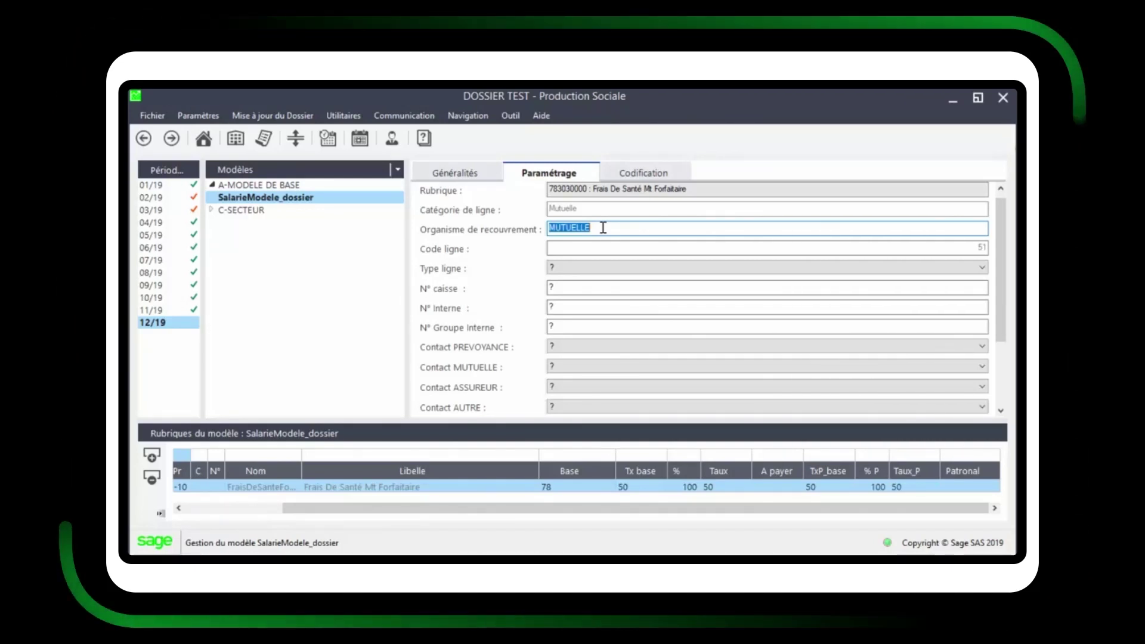
{"action": "type", "text": "ASSURE"}
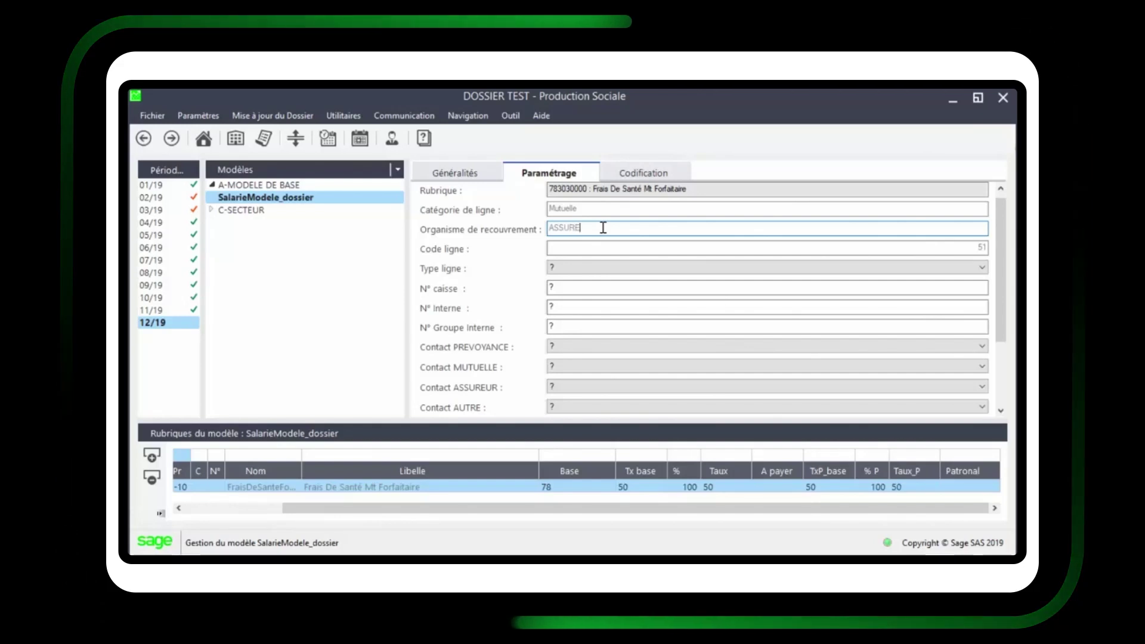
{"action": "type", "text": "UR"}
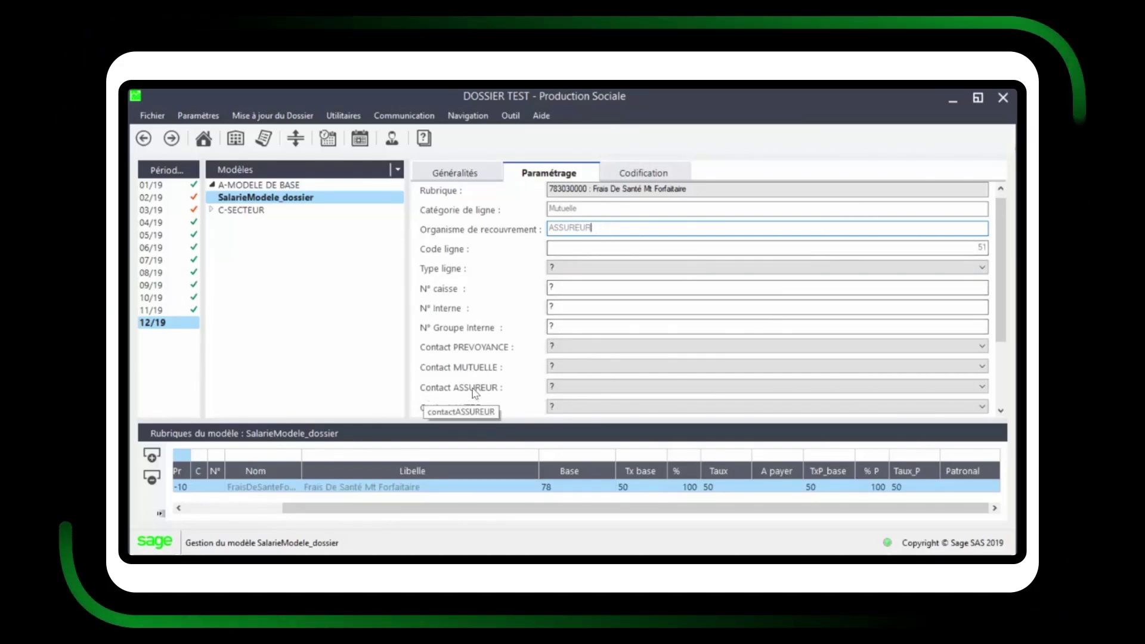
{"action": "left_click", "coordinate": [574, 388]}
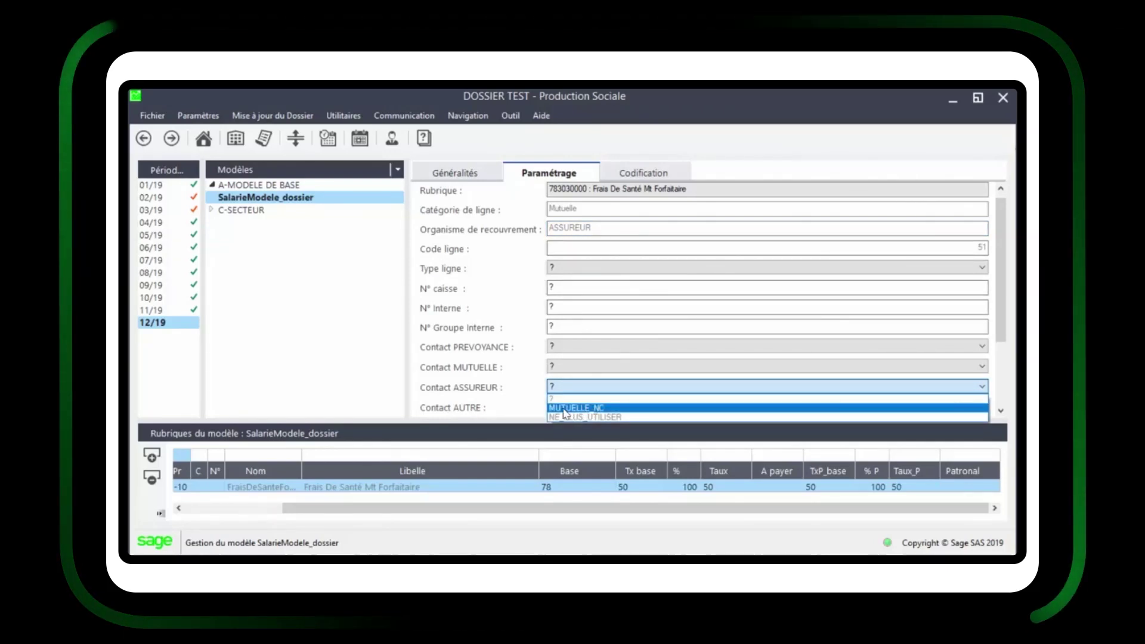
{"action": "left_click", "coordinate": [564, 409]}
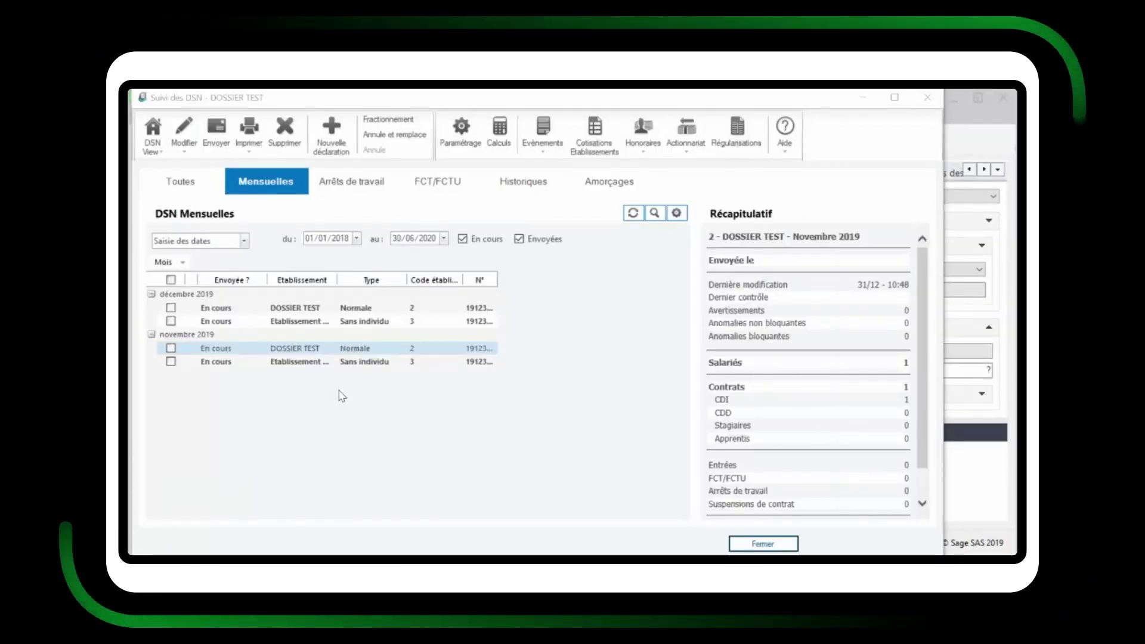
- Open DOSSIER TEST's Normale monthly DSN for December 2019 and display the employee's contributions
{"action": "left_click", "coordinate": [241, 311]}
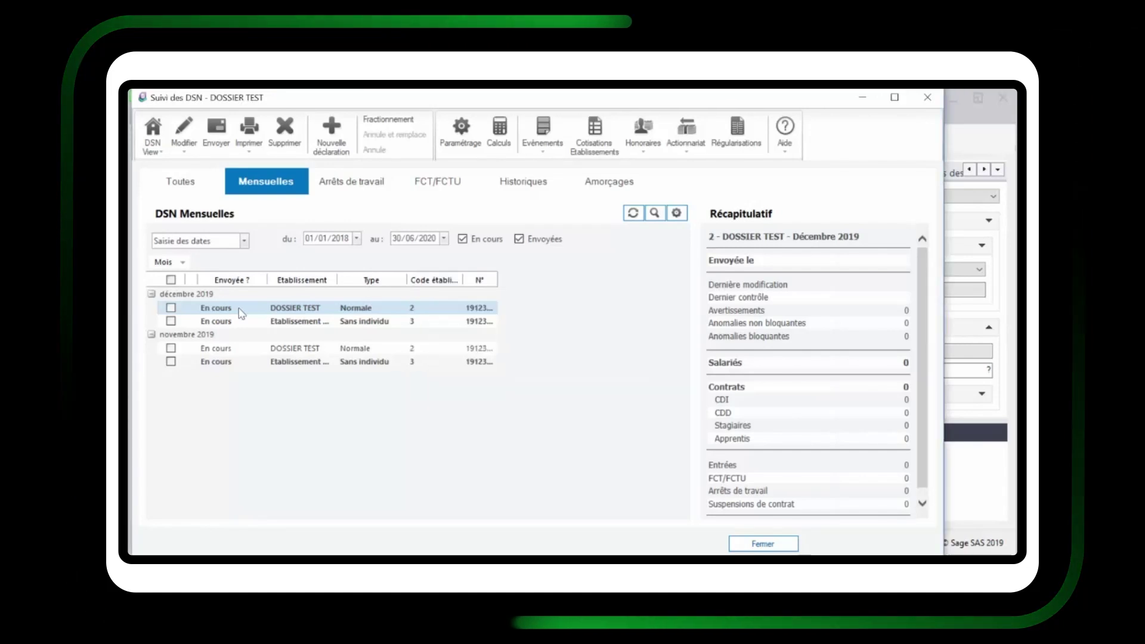
{"action": "double_click", "coordinate": [241, 313]}
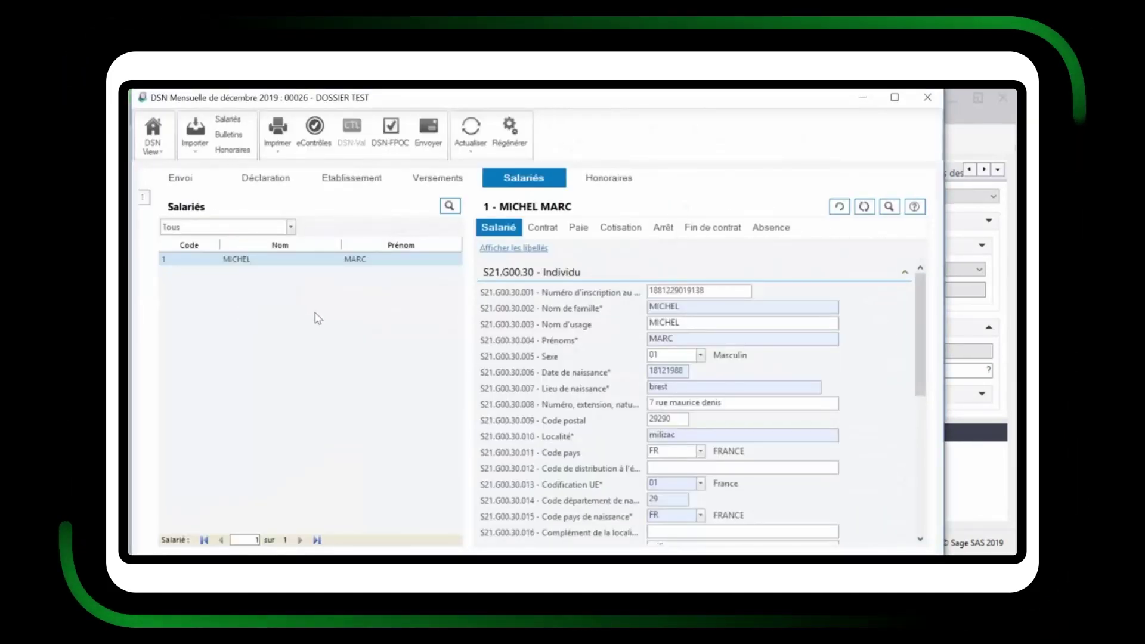
{"action": "left_click", "coordinate": [616, 229]}
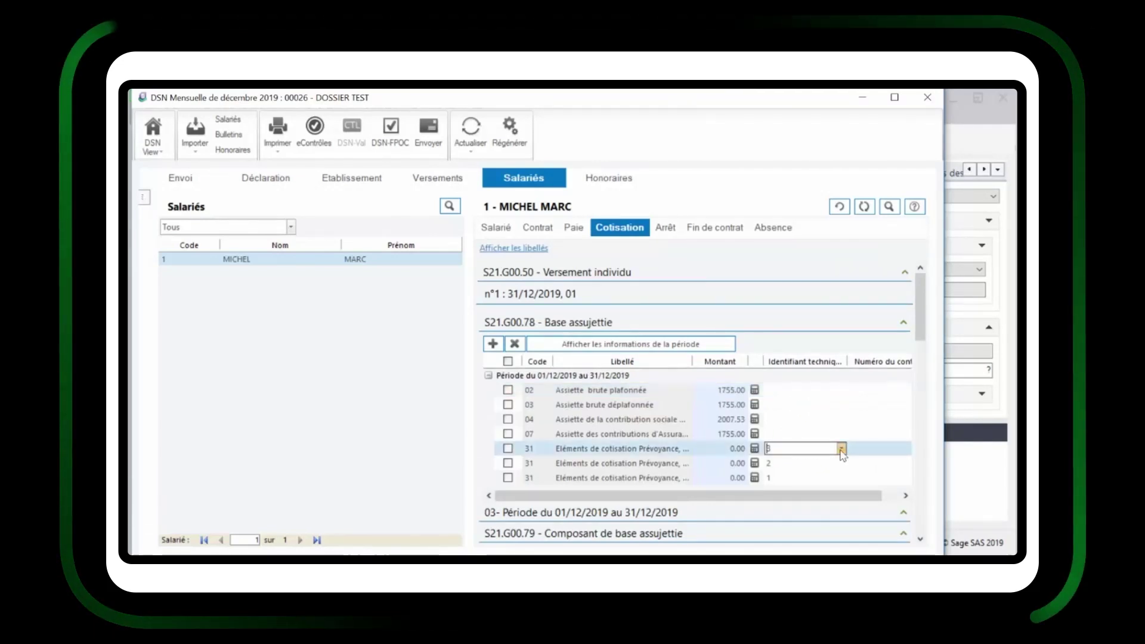
- Check the contract linked to the first code 31 base's technical identifier and the AXAMUTUELLE base component and individual contribution
{"action": "left_click", "coordinate": [841, 448]}
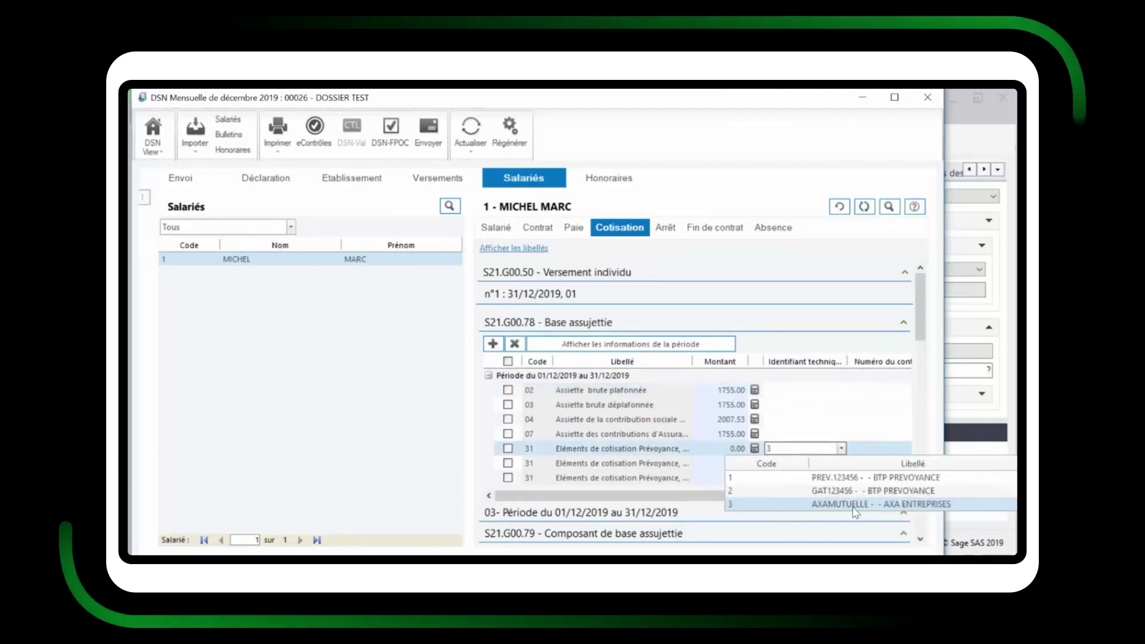
{"action": "left_click", "coordinate": [802, 448]}
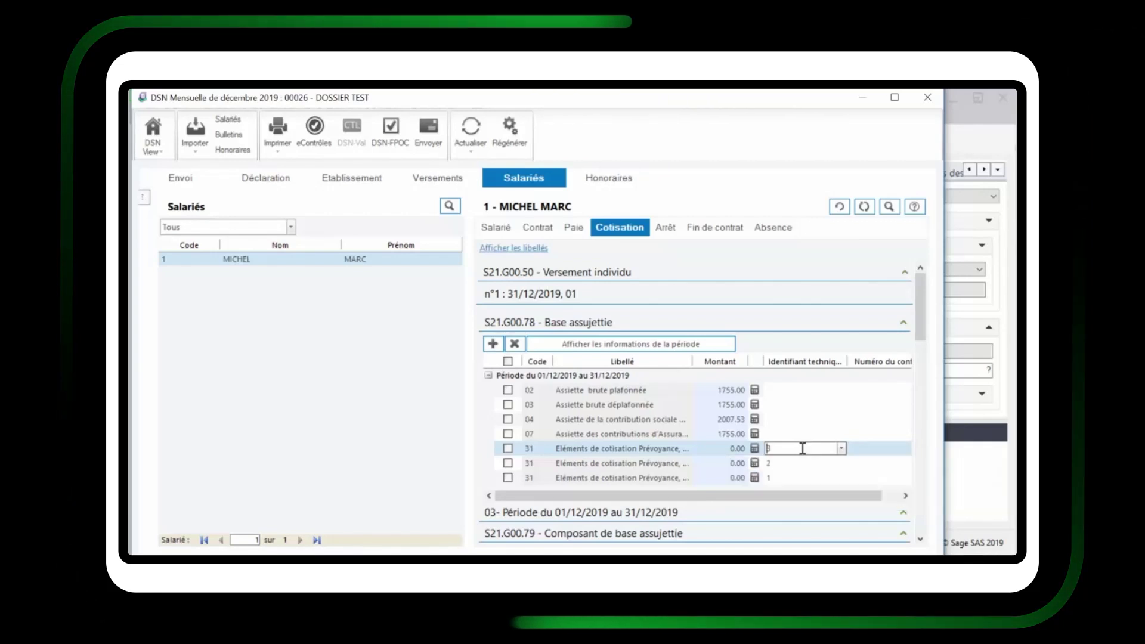
{"action": "scroll", "coordinate": [829, 442], "scroll_direction": "down", "scroll_amount": 10}
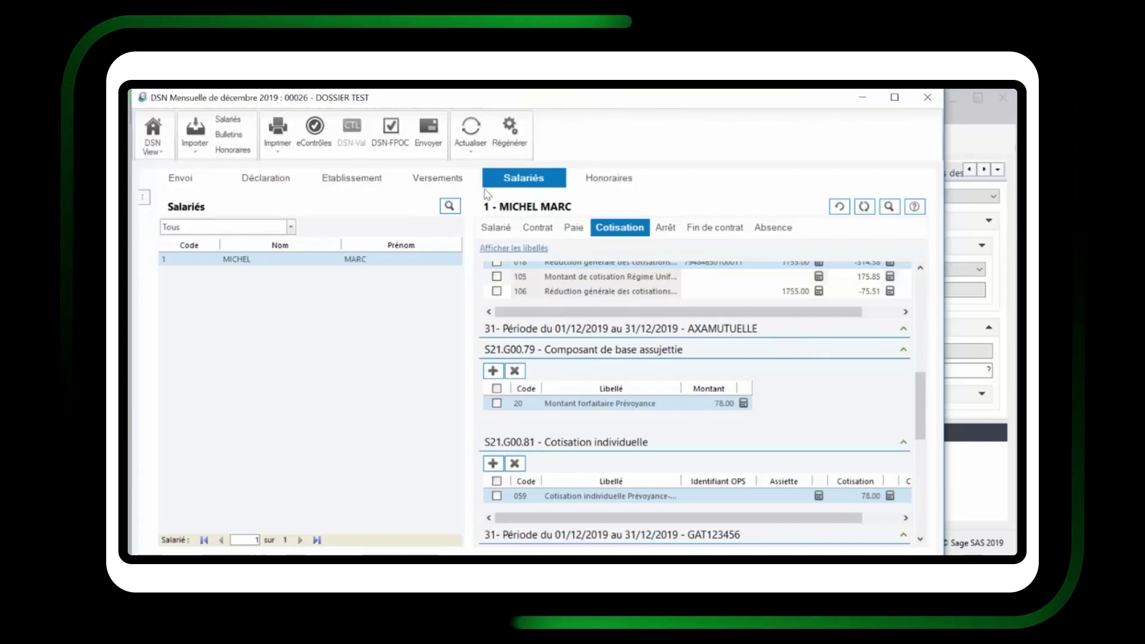
- Examine the AXA001 insurance organisation's payment details among the DSN's Versements
{"action": "left_click", "coordinate": [453, 182]}
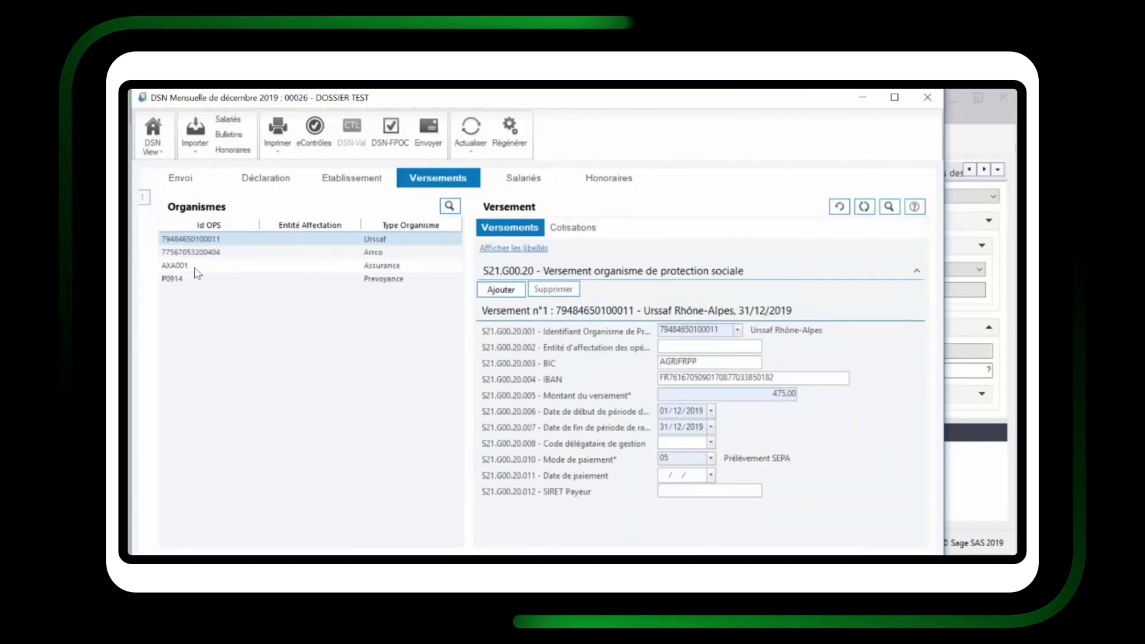
{"action": "left_click", "coordinate": [328, 271]}
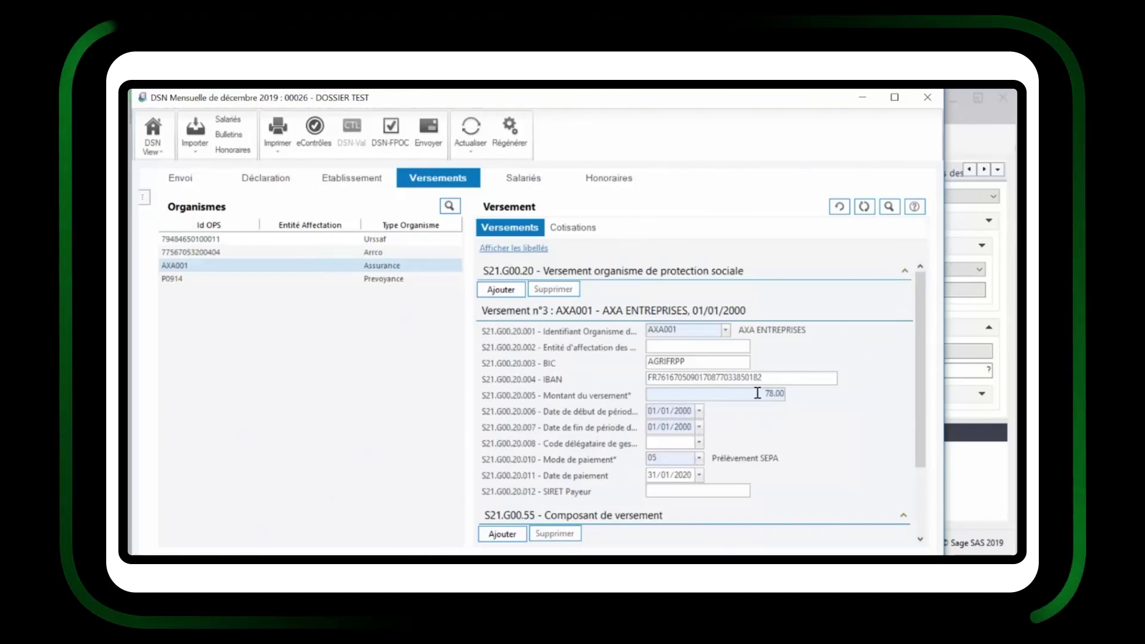
- Add a code 31 Base assujettie to the employee's contributions, covering the period from 01/11/2019 to 30/11/2019
{"action": "scroll", "coordinate": [870, 398], "scroll_direction": "down", "scroll_amount": 3}
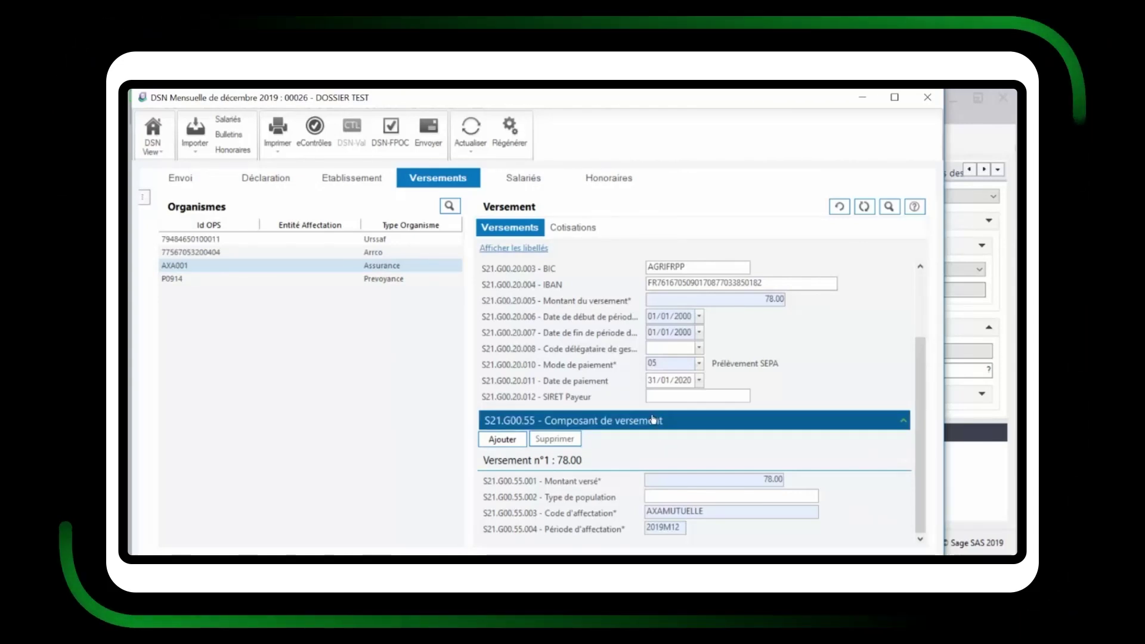
{"action": "left_click", "coordinate": [529, 183]}
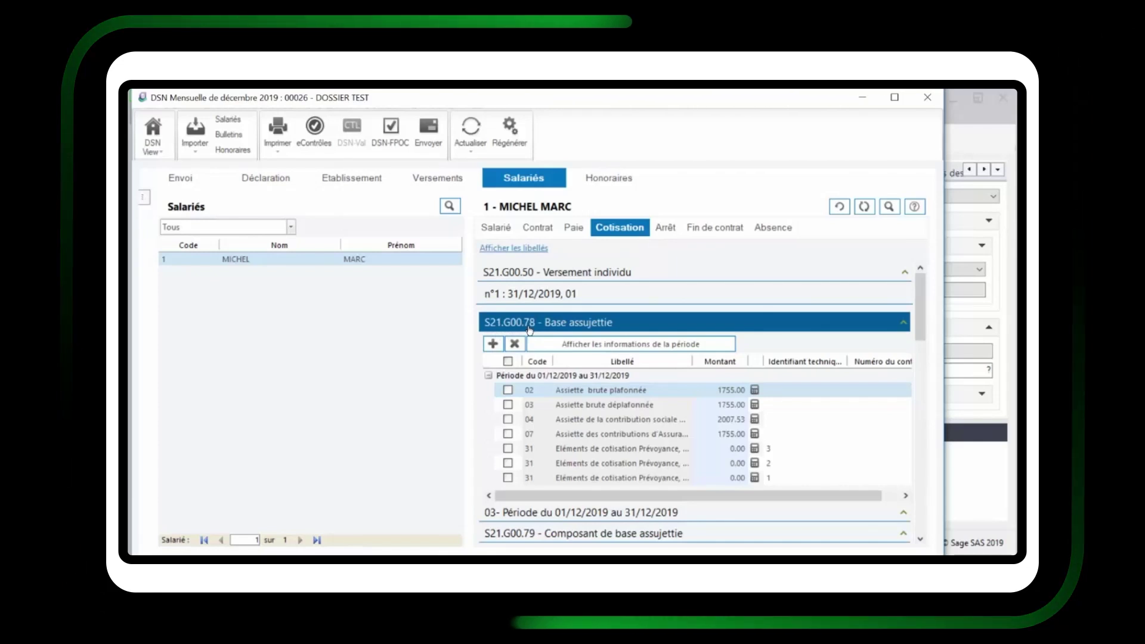
{"action": "left_click", "coordinate": [493, 344]}
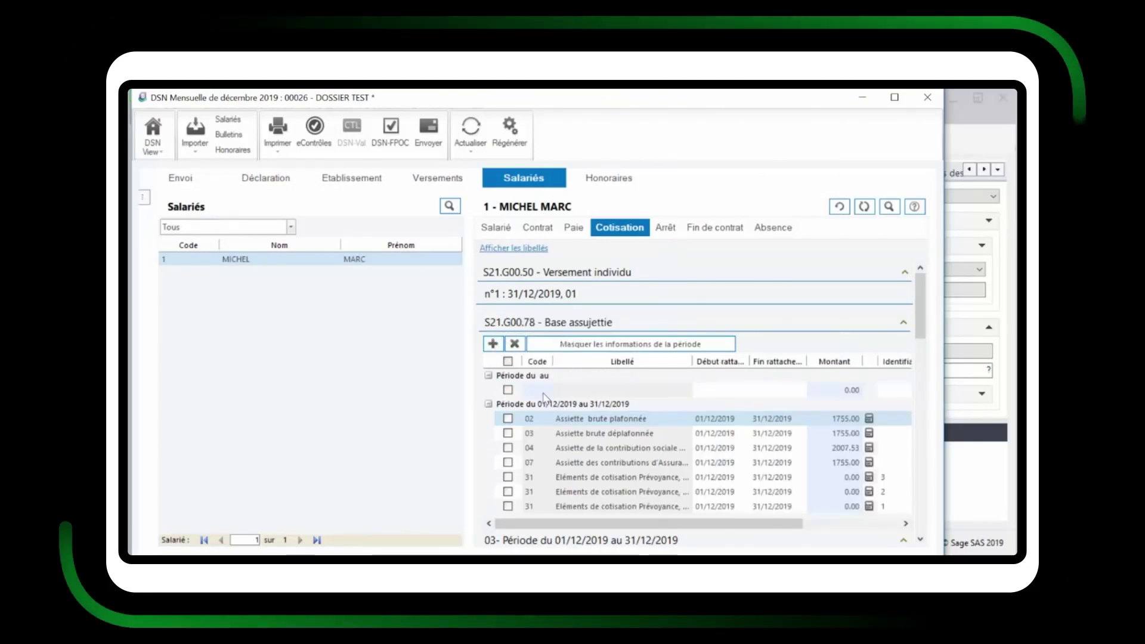
{"action": "type", "text": "31"}
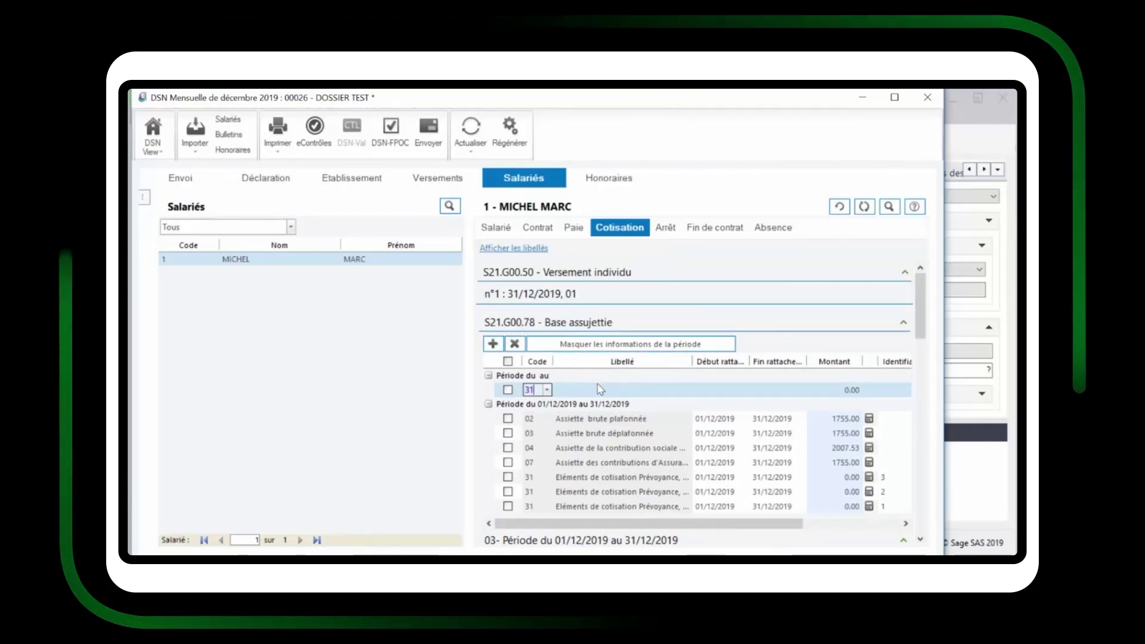
{"action": "left_click", "coordinate": [599, 391]}
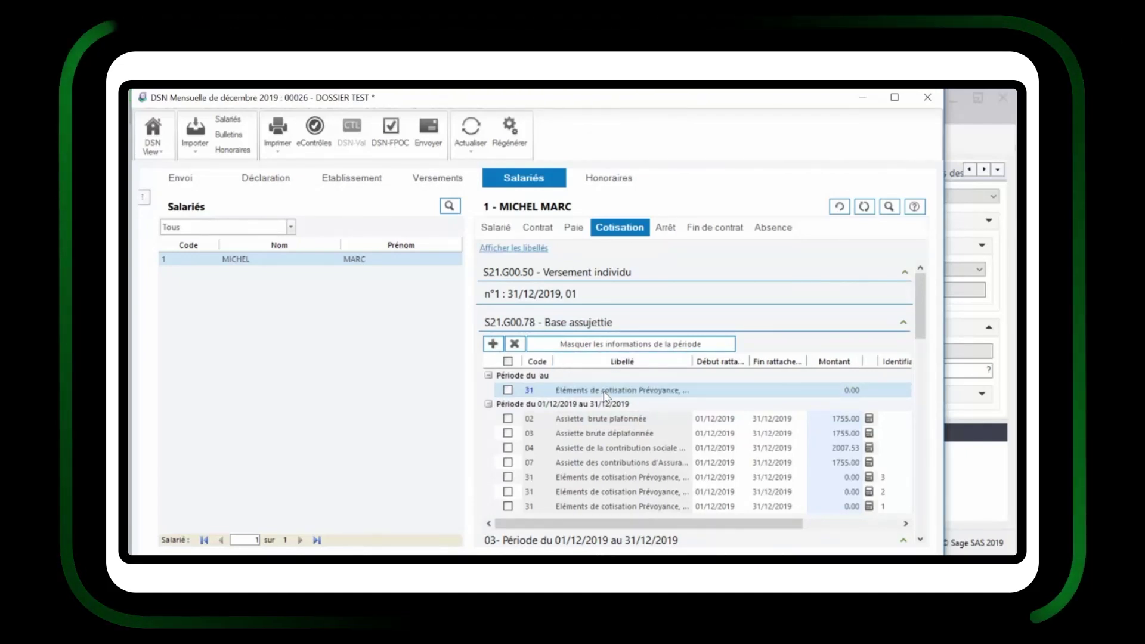
{"action": "left_click", "coordinate": [713, 392]}
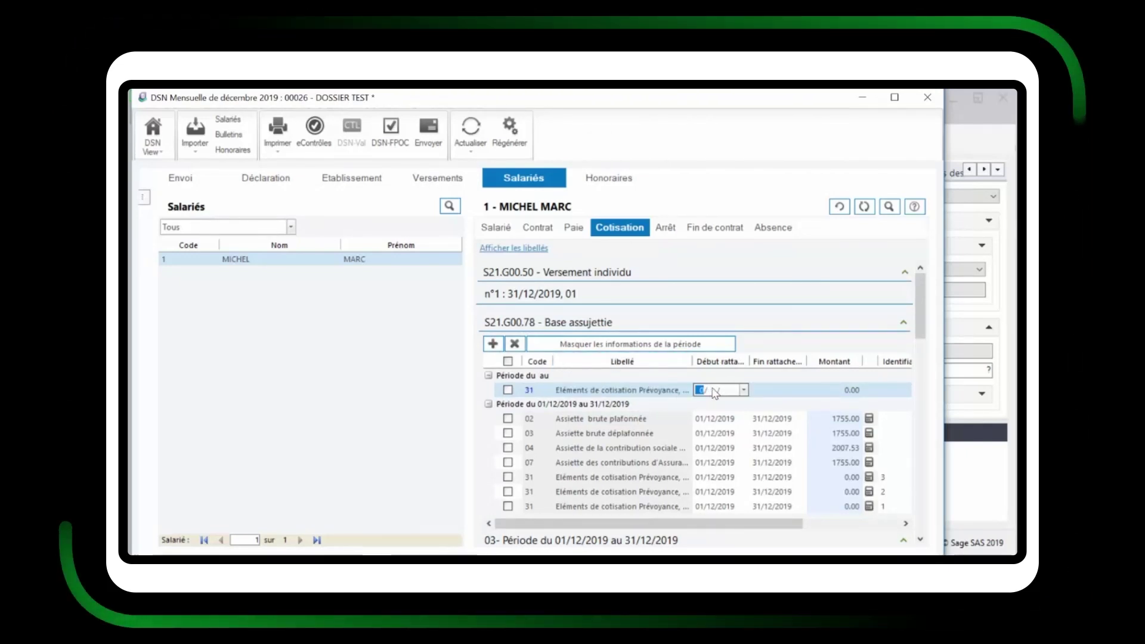
{"action": "type", "text": "01/12/"}
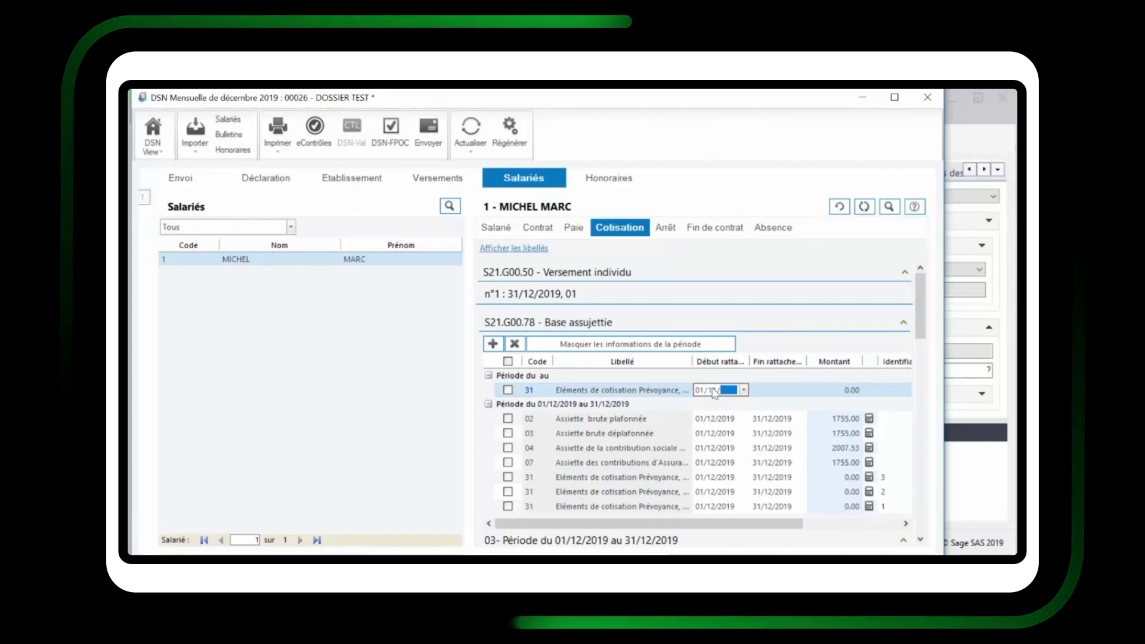
{"action": "type", "text": "2019"}
{"action": "key", "text": "Tab"}
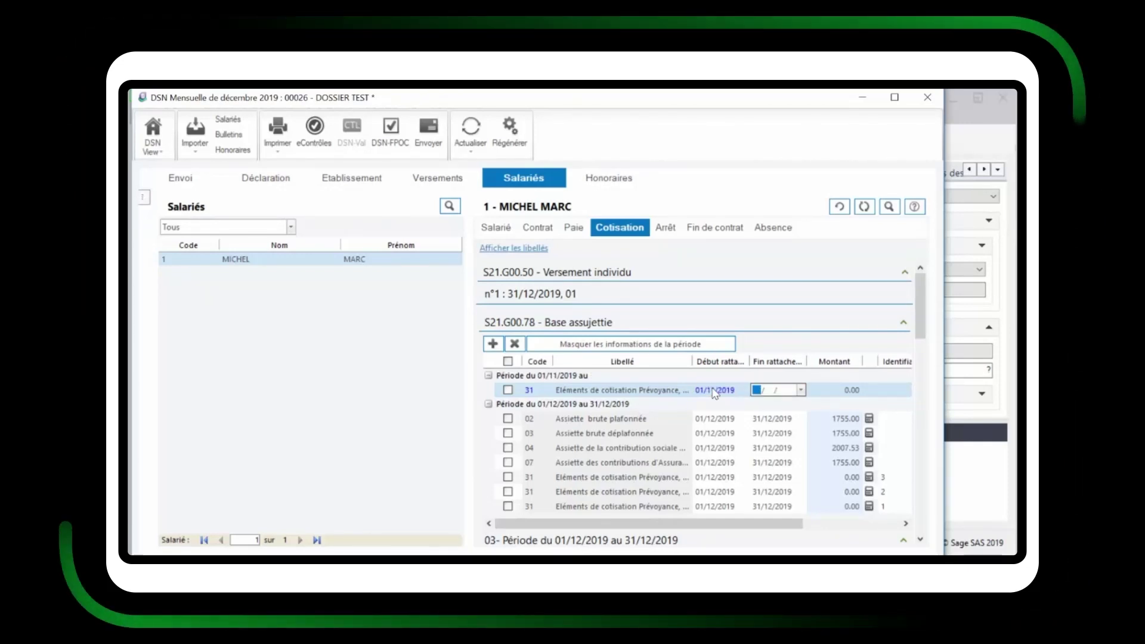
{"action": "type", "text": "3011"}
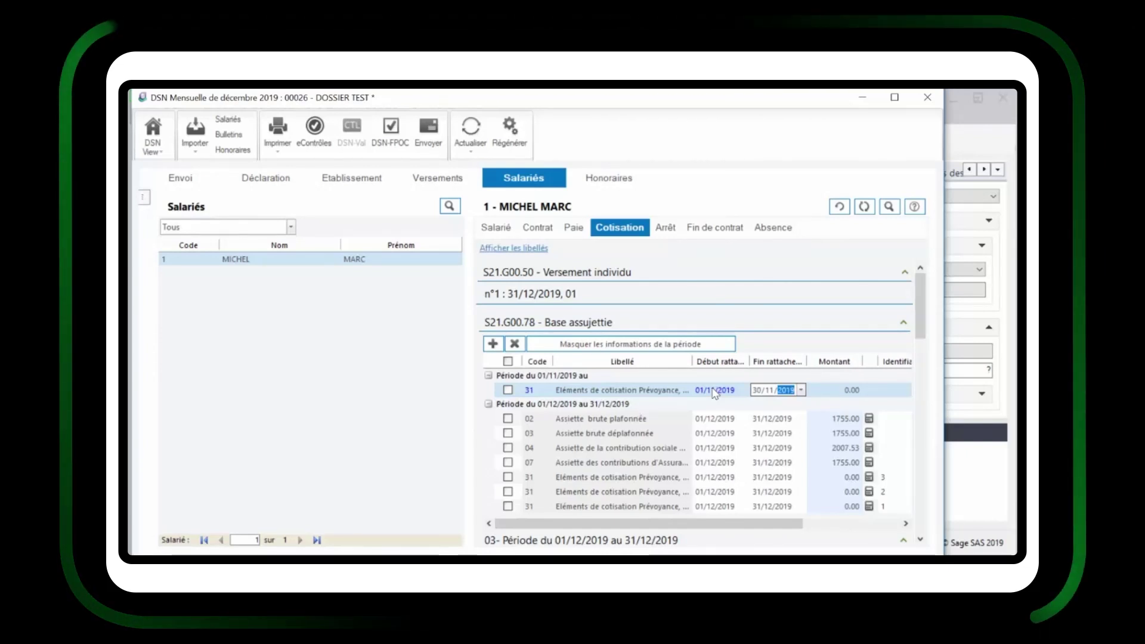
- Set the new November base's technical identifier to 3, the AXAMUTUELLE contract with AXA ENTREPRISES
{"action": "left_click", "coordinate": [833, 391]}
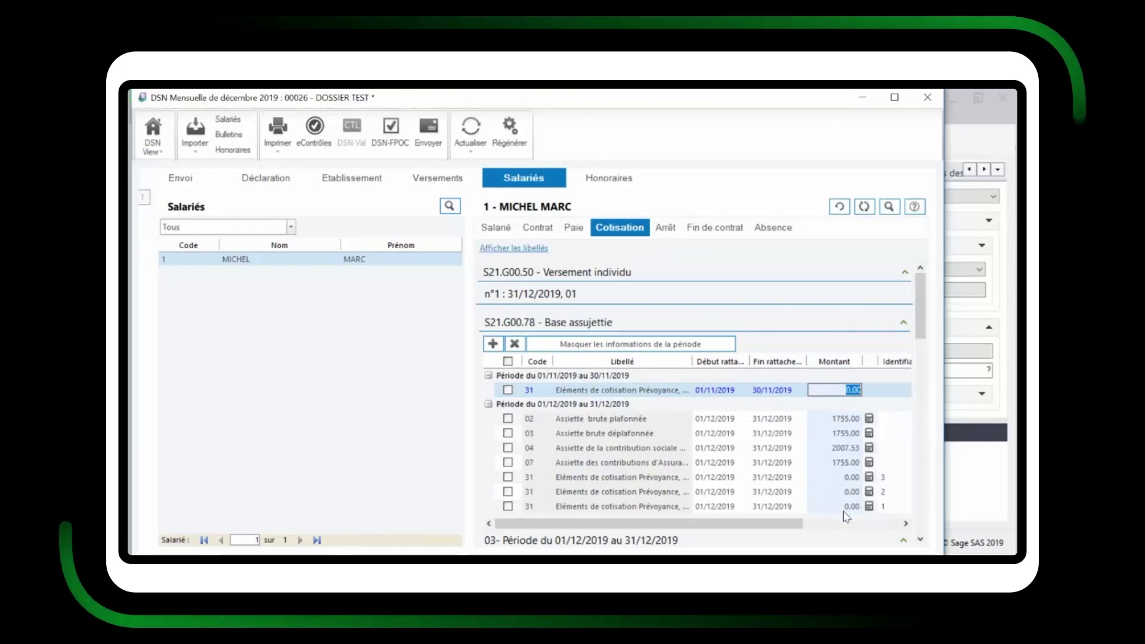
{"action": "left_click", "coordinate": [891, 396]}
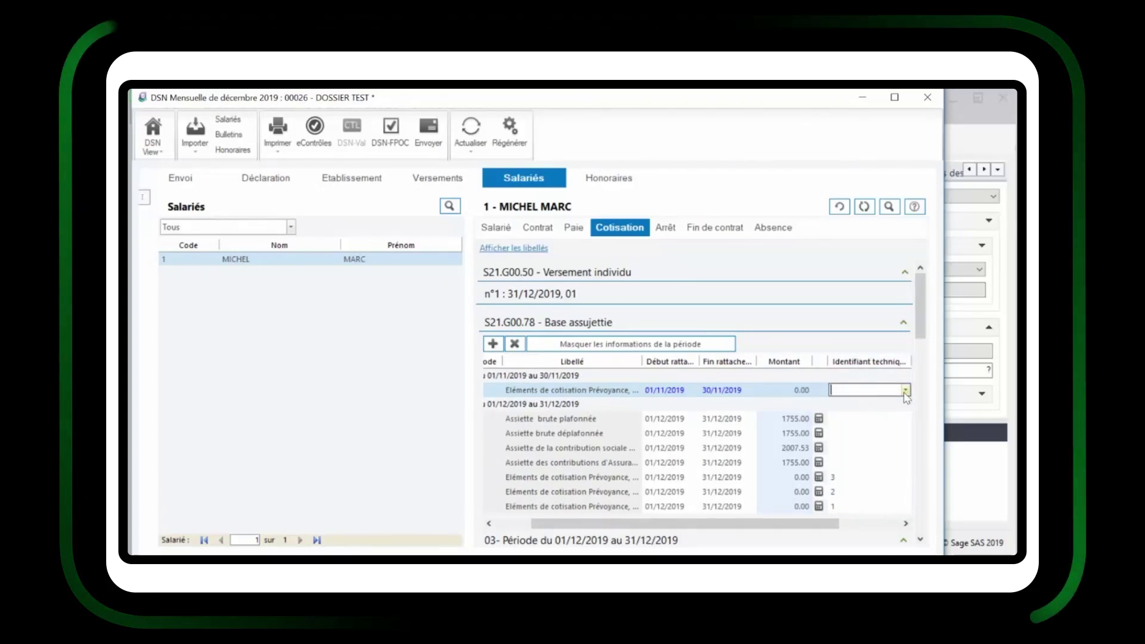
{"action": "left_click", "coordinate": [905, 390]}
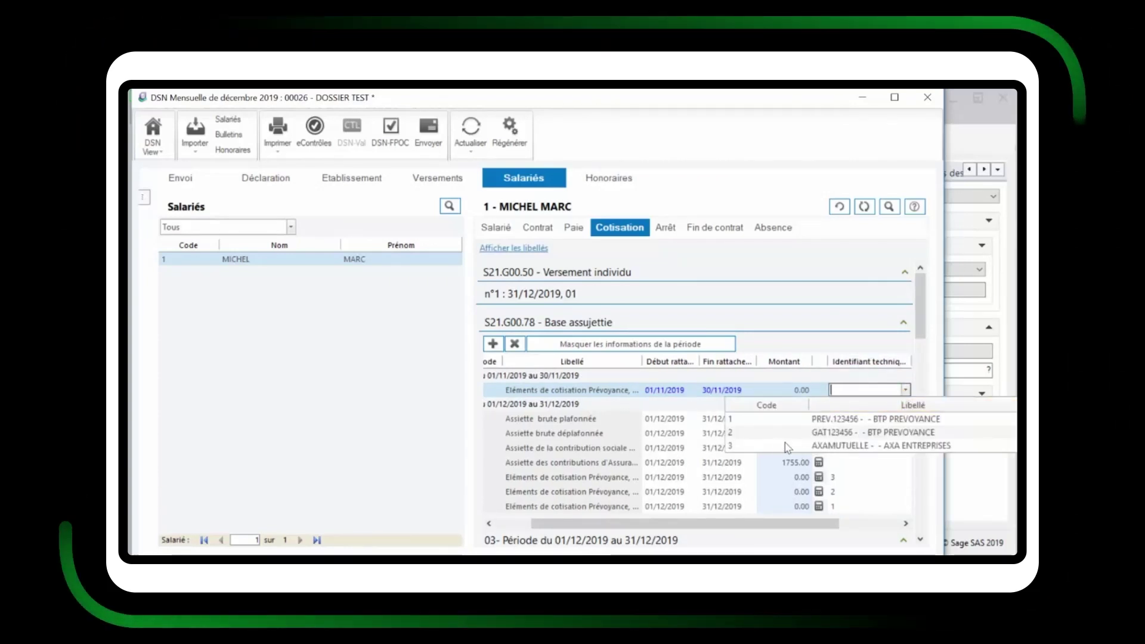
{"action": "left_click", "coordinate": [841, 447]}
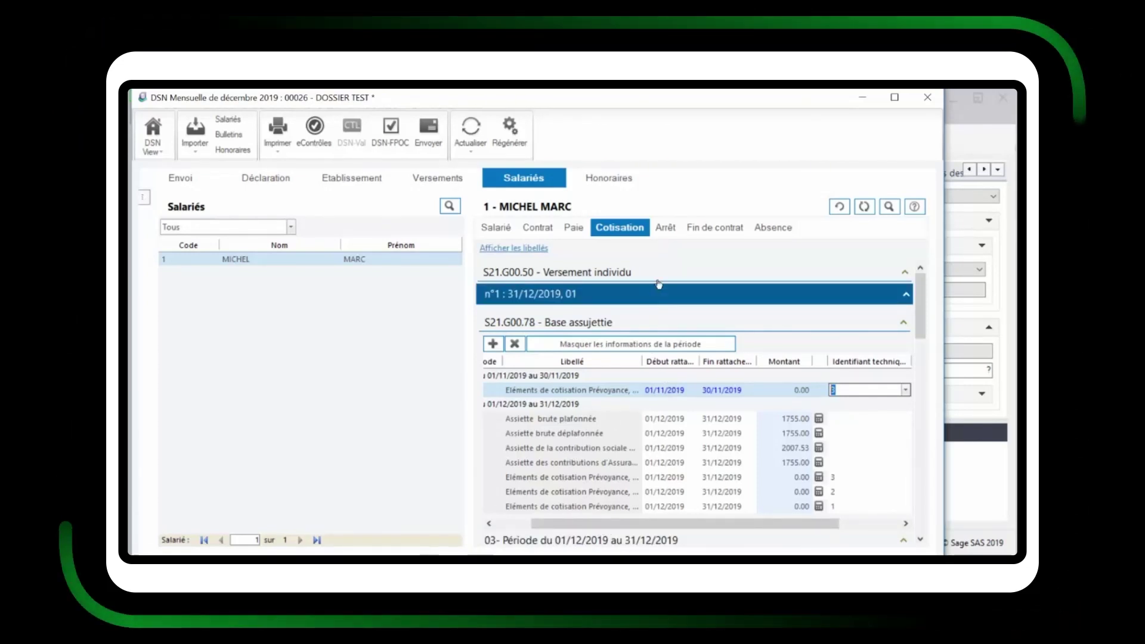
- Switch to the employee's Arrêt section and back to Cotisation to load the new November 2019 base's detail block
{"action": "left_click", "coordinate": [665, 236]}
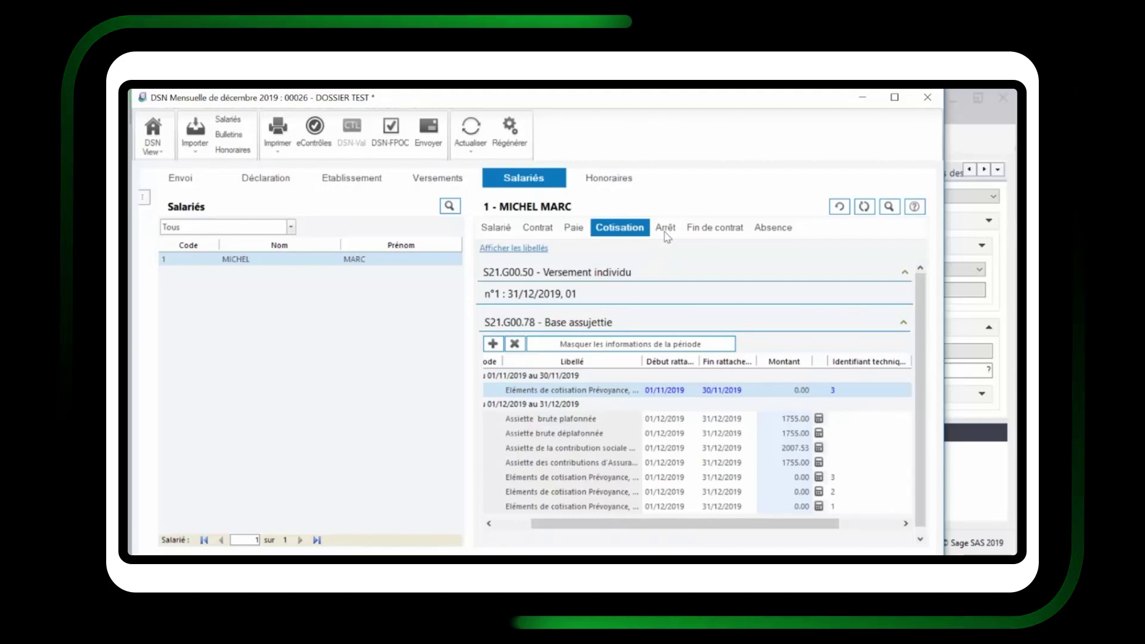
{"action": "left_click", "coordinate": [669, 229]}
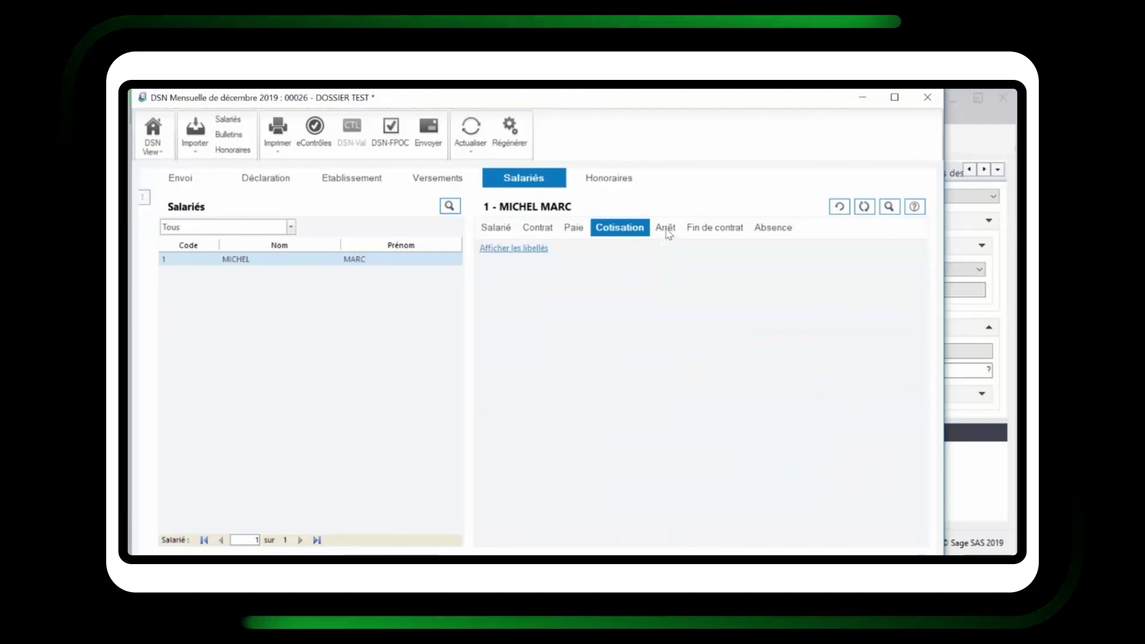
{"action": "left_click", "coordinate": [616, 232]}
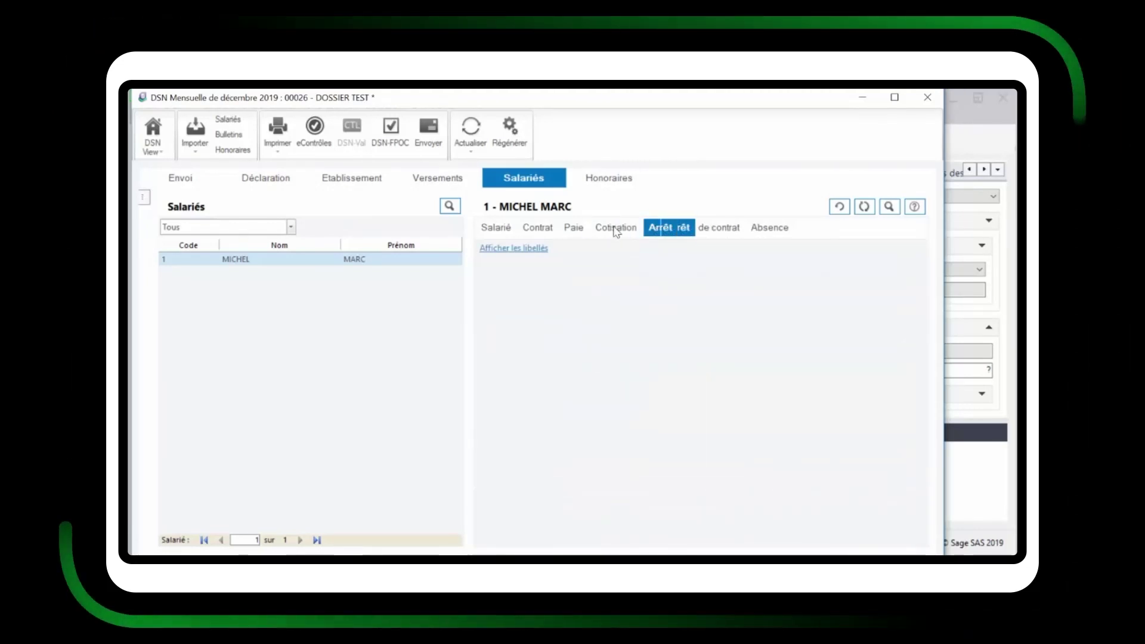
{"action": "left_click", "coordinate": [490, 542]}
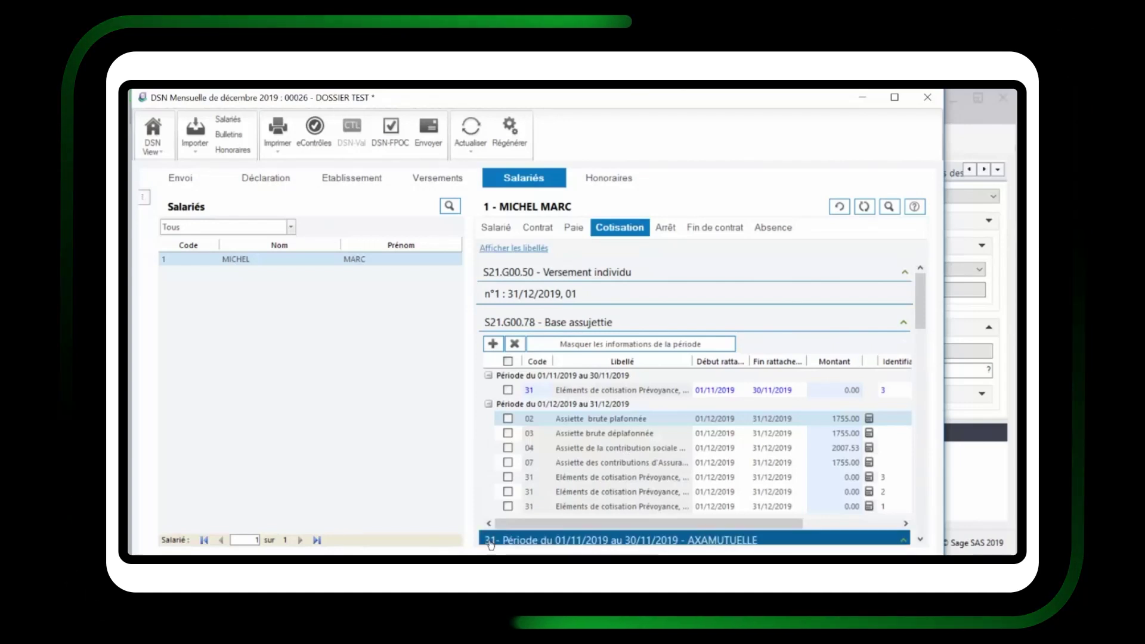
- In the November 2019 AXAMUTUELLE block, set the Composant de base assujettie to code 20 with an amount of 78.00
{"action": "scroll", "coordinate": [626, 471], "scroll_direction": "down", "scroll_amount": 3}
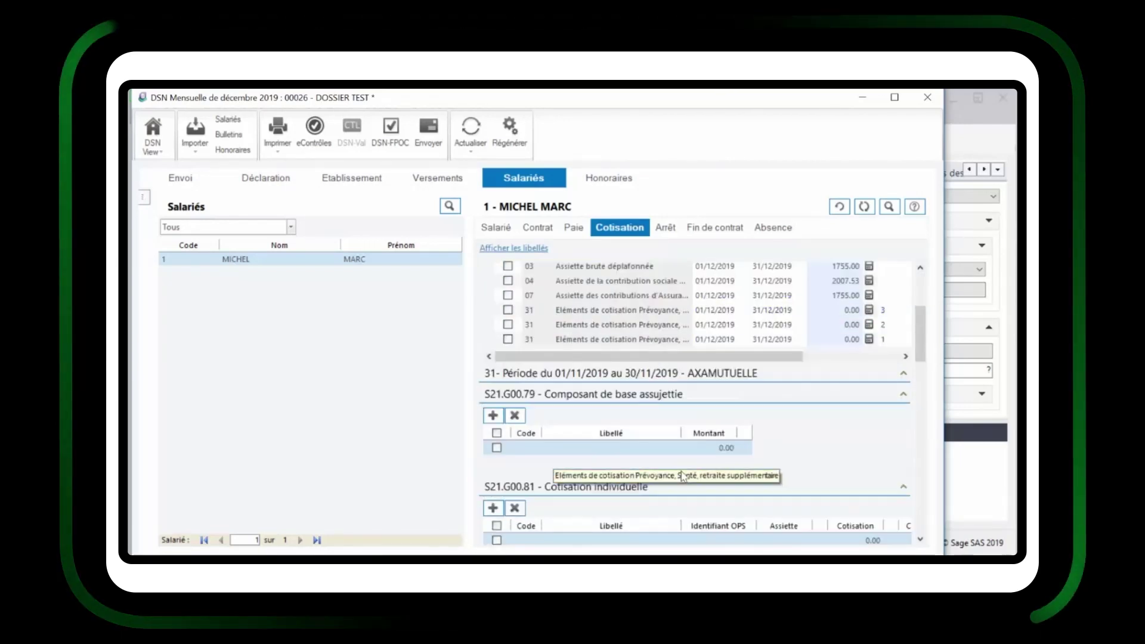
{"action": "scroll", "coordinate": [634, 468], "scroll_direction": "down", "scroll_amount": 1}
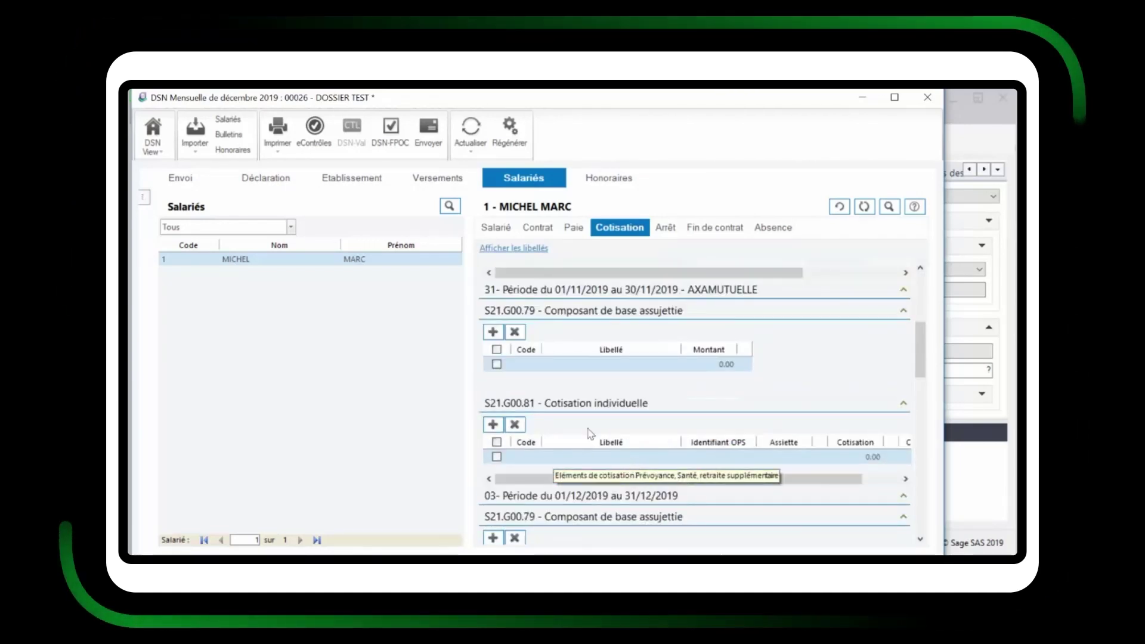
{"action": "left_click", "coordinate": [589, 409]}
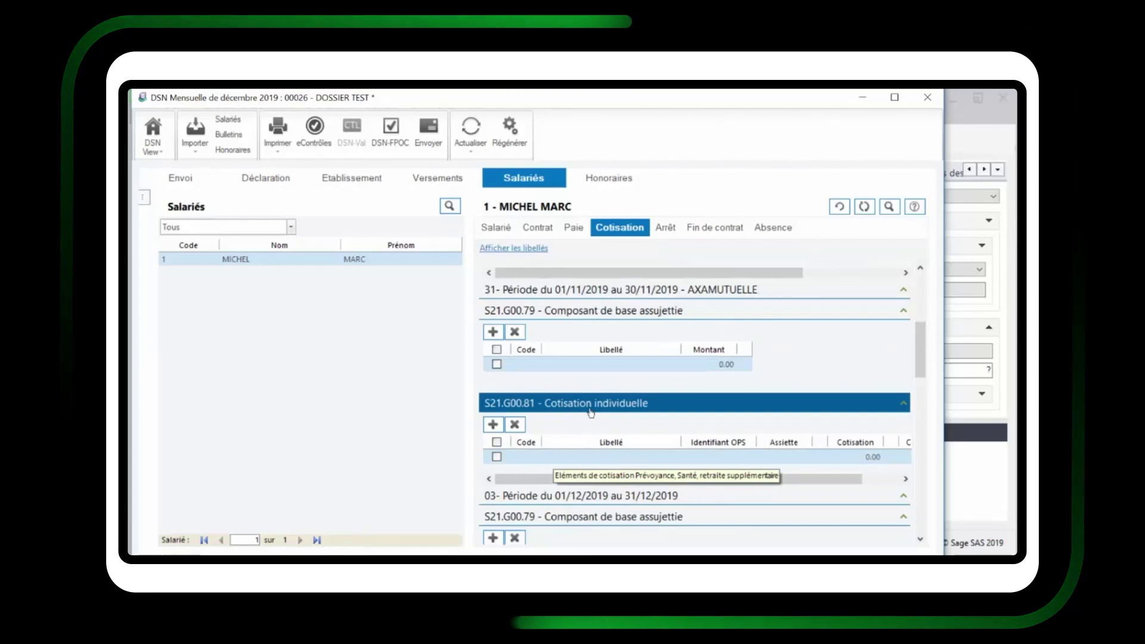
{"action": "left_click", "coordinate": [525, 366]}
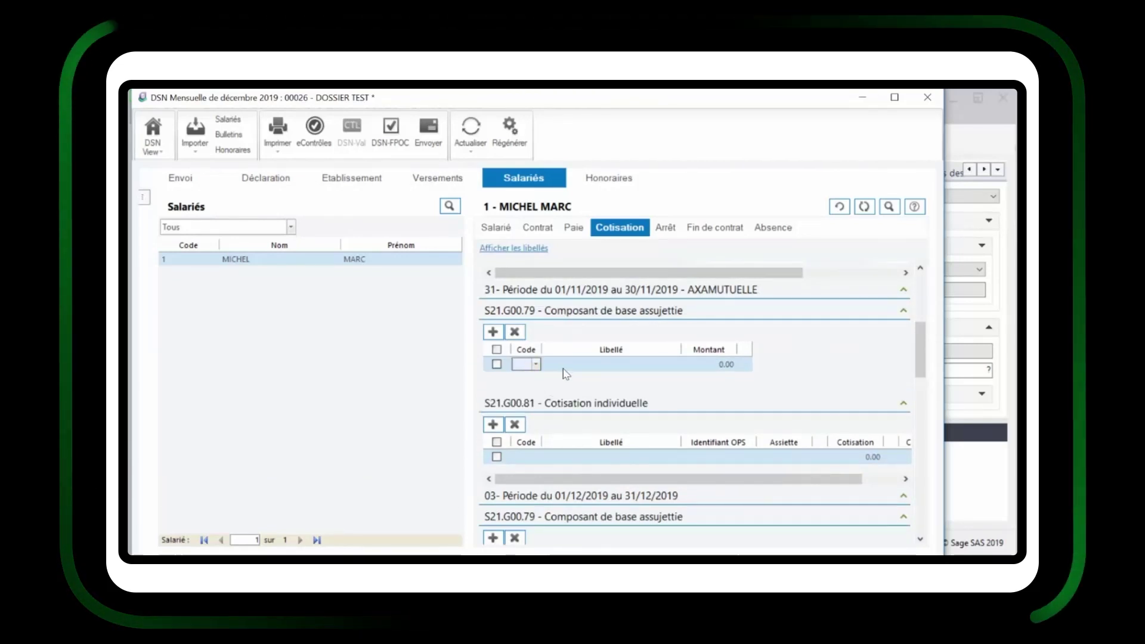
{"action": "type", "text": "20"}
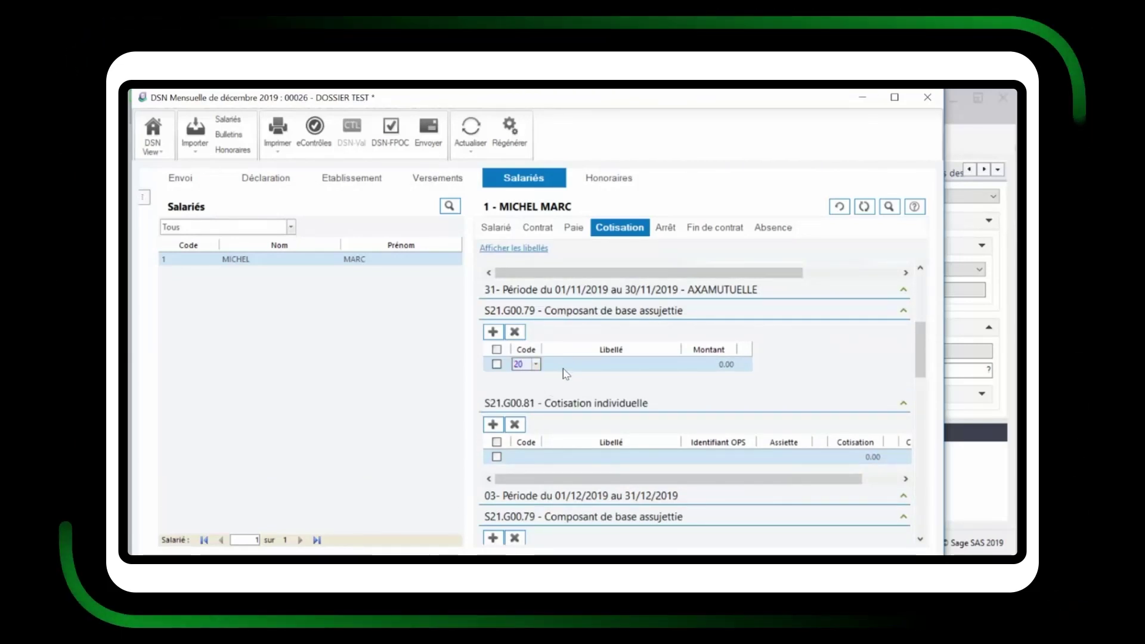
{"action": "left_click", "coordinate": [603, 370]}
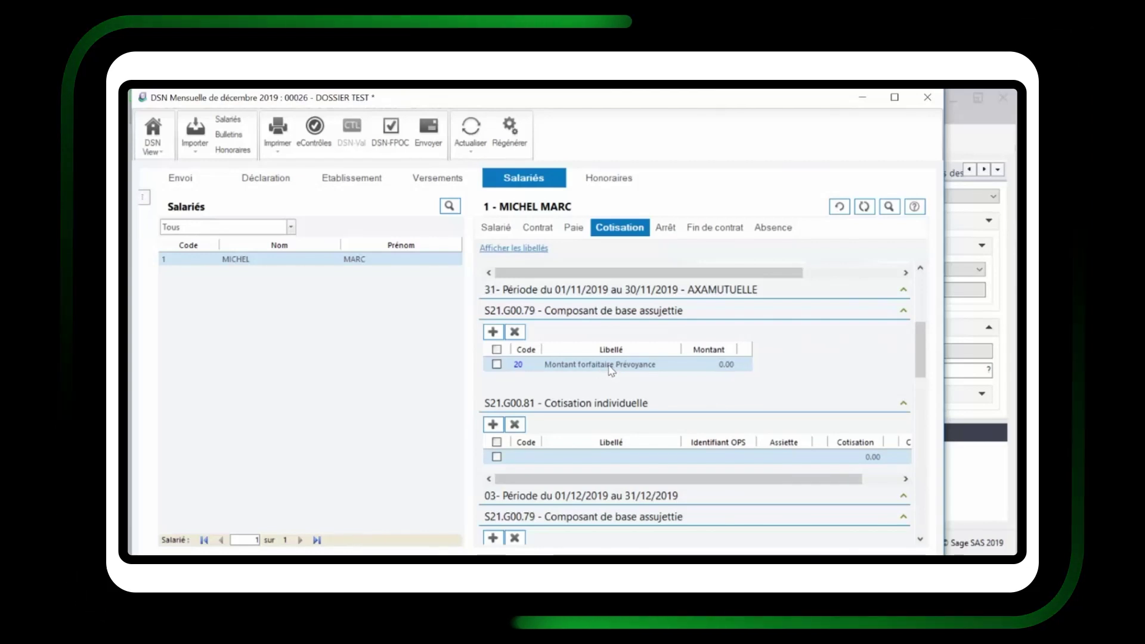
{"action": "left_click", "coordinate": [711, 366]}
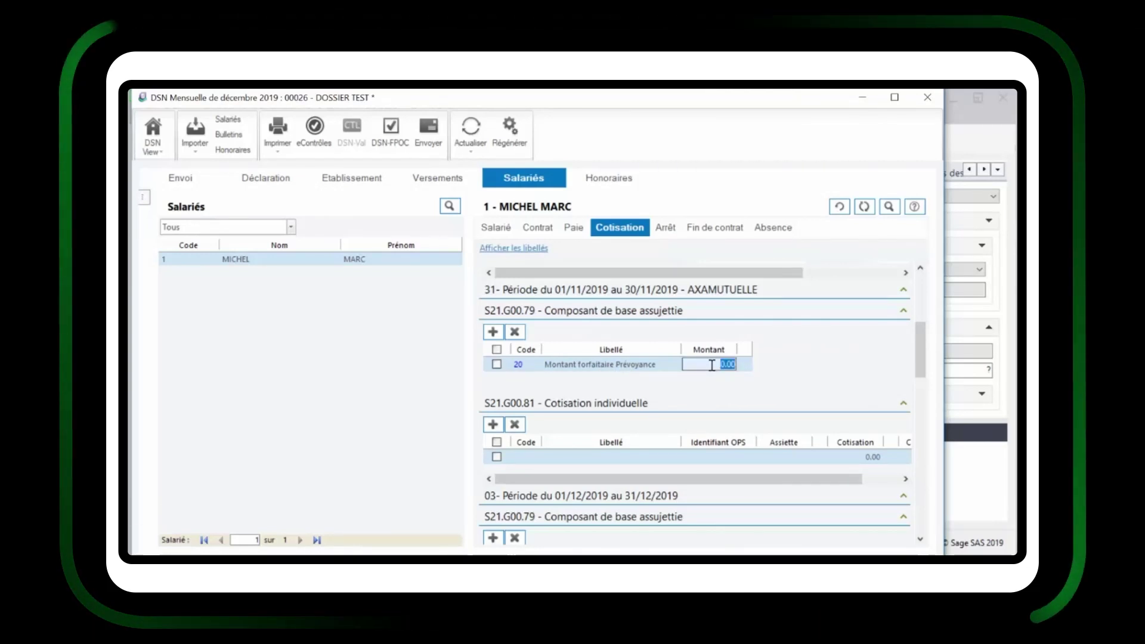
{"action": "type", "text": "78.0"}
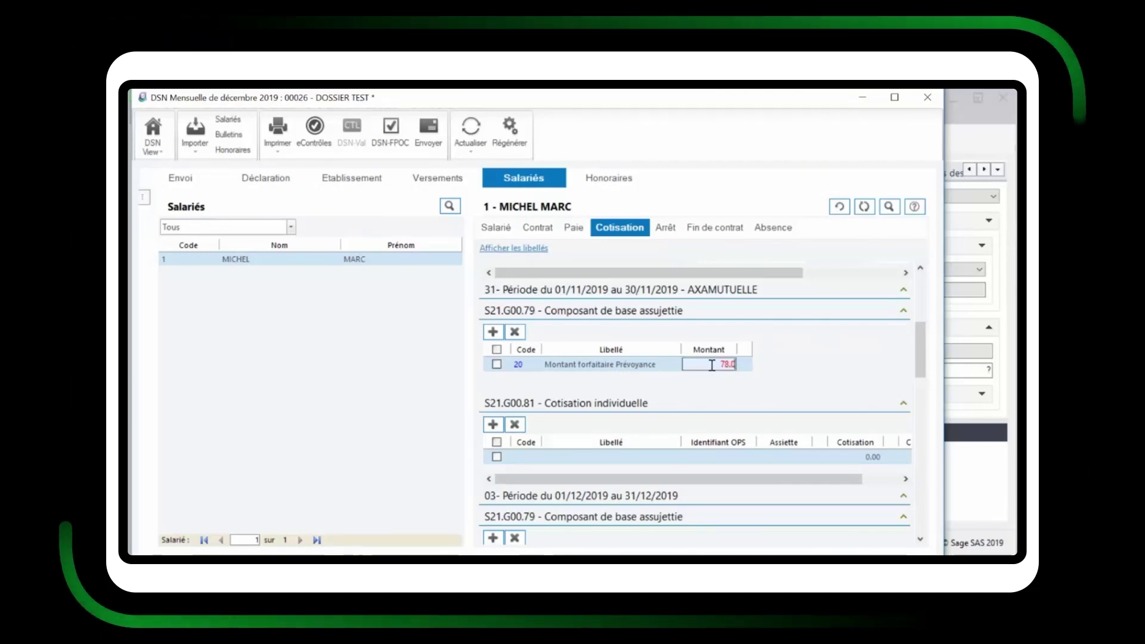
{"action": "type", "text": "0"}
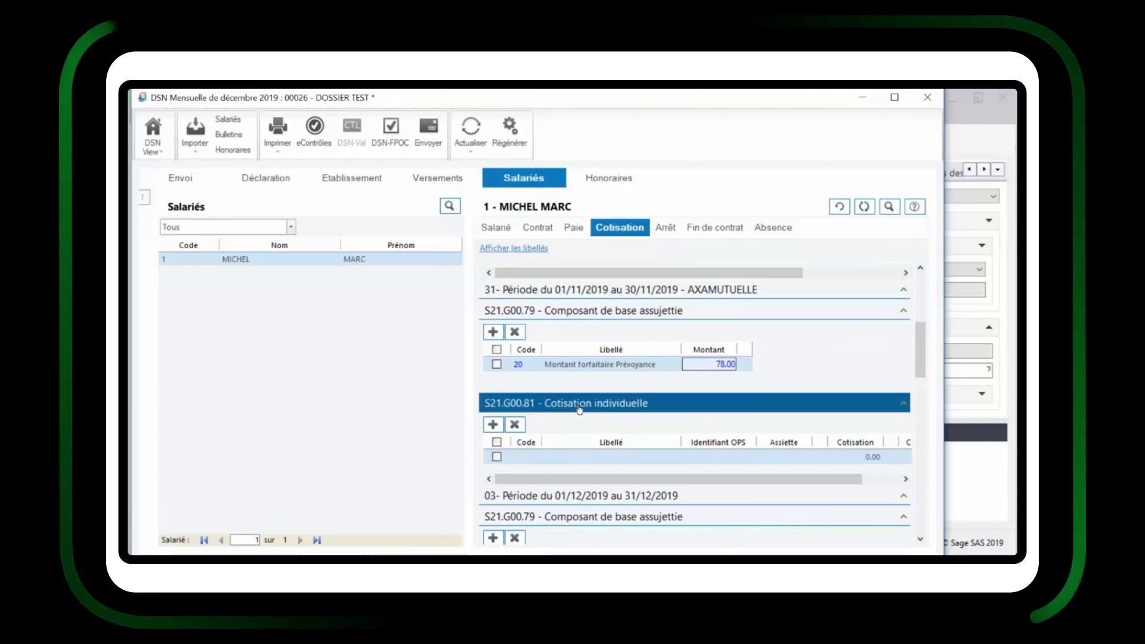
- Fill in the November block's Cotisation individuelle with code 059 and a contribution of 78.00
{"action": "left_click", "coordinate": [517, 457]}
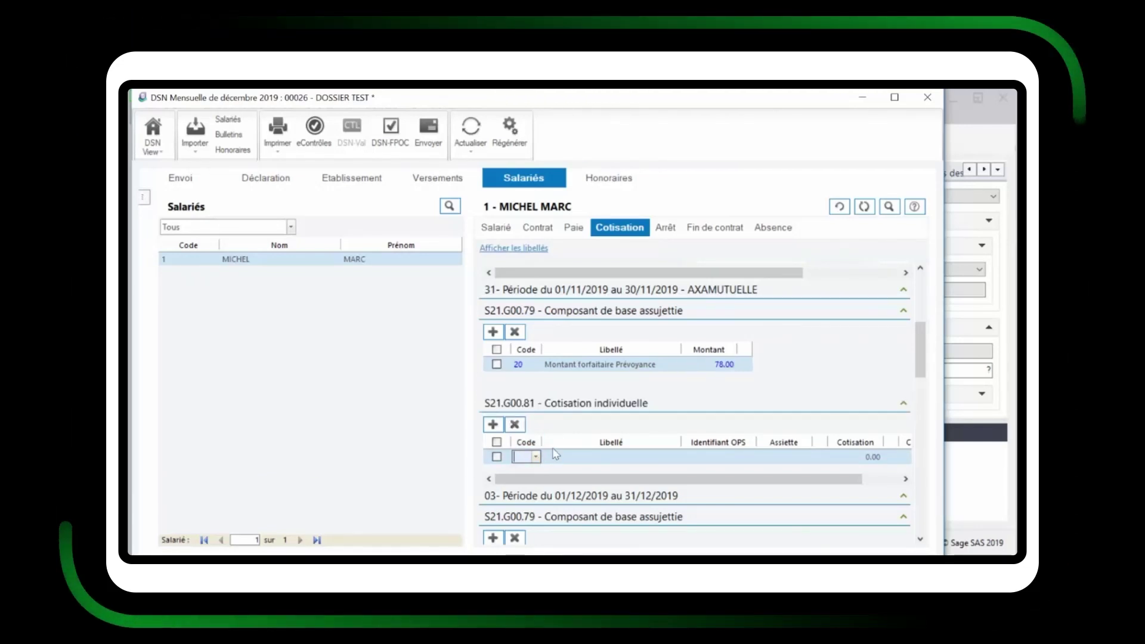
{"action": "type", "text": "05"}
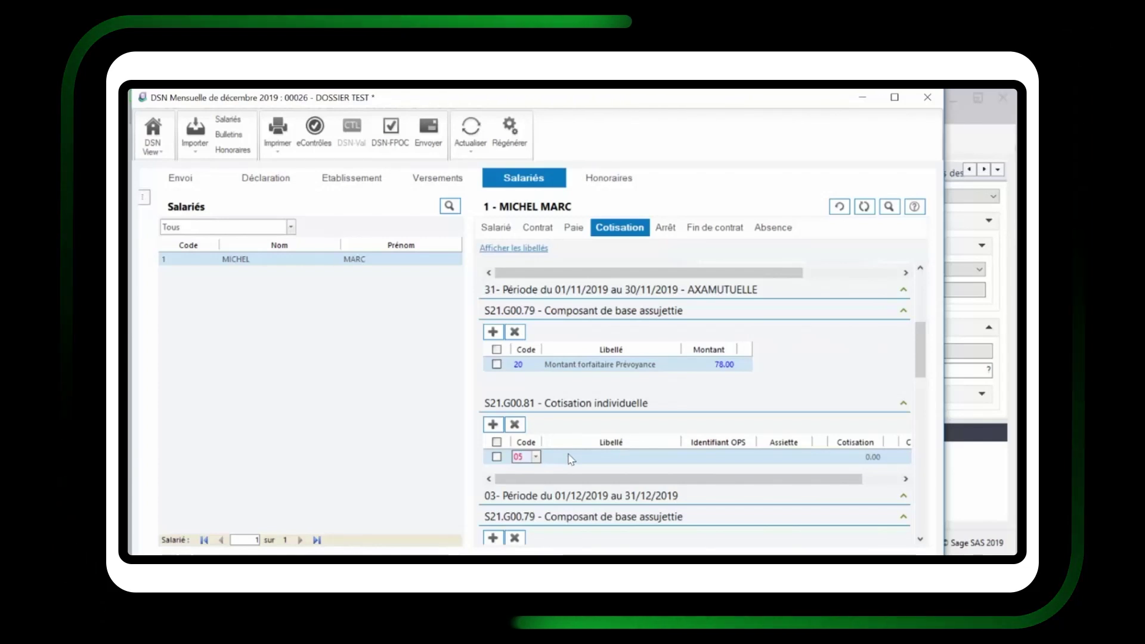
{"action": "type", "text": "9"}
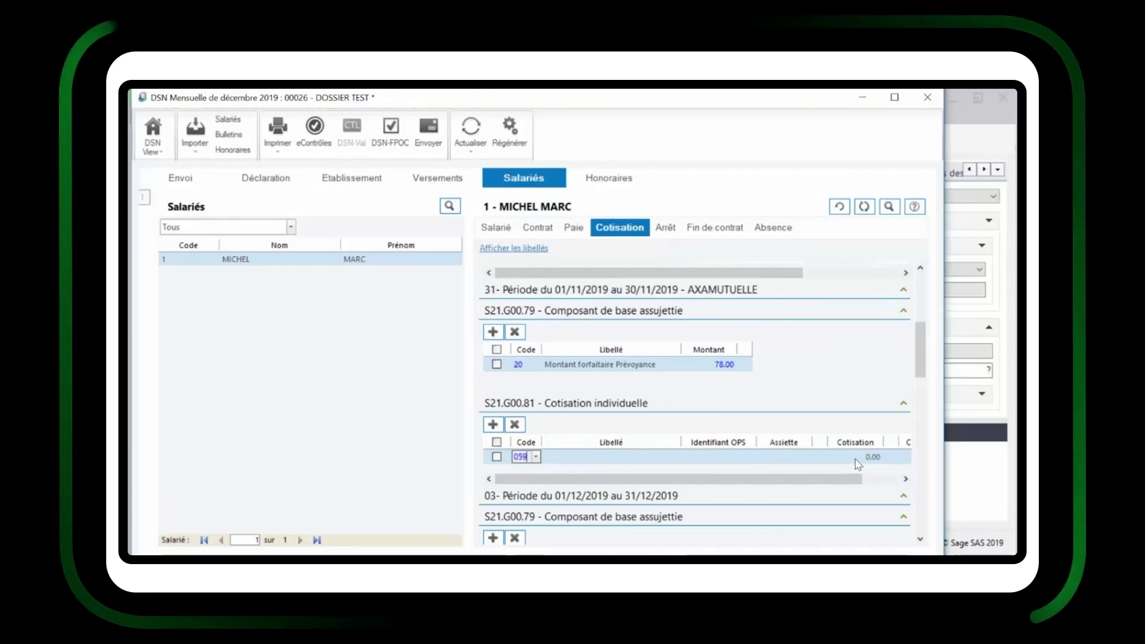
{"action": "left_click", "coordinate": [855, 457]}
{"action": "type", "text": "78."}
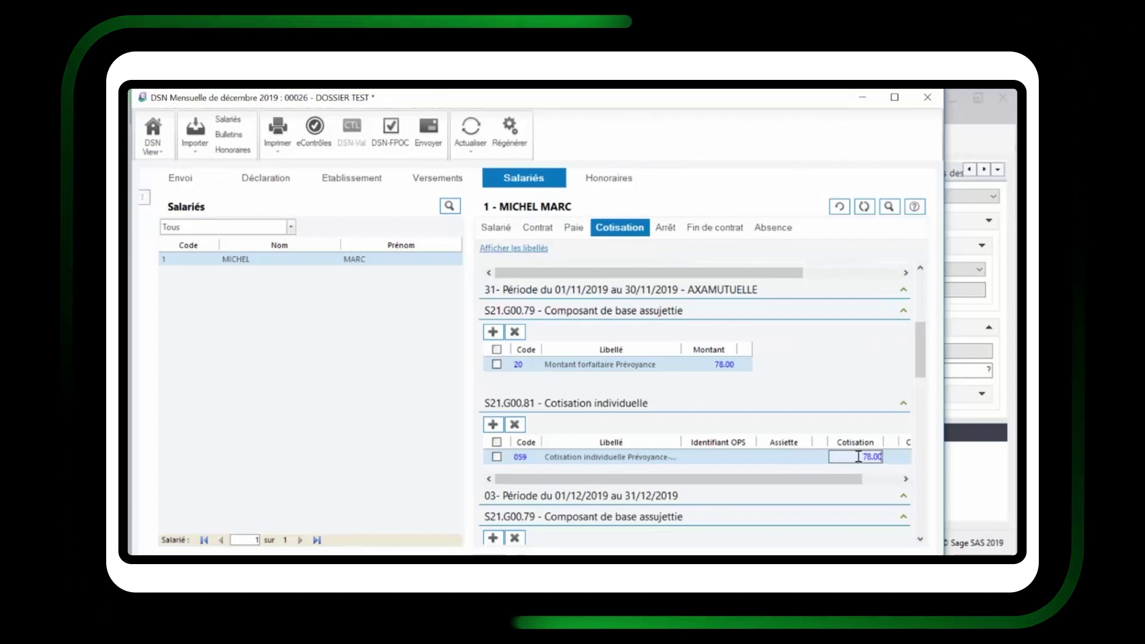
{"action": "left_click", "coordinate": [808, 374]}
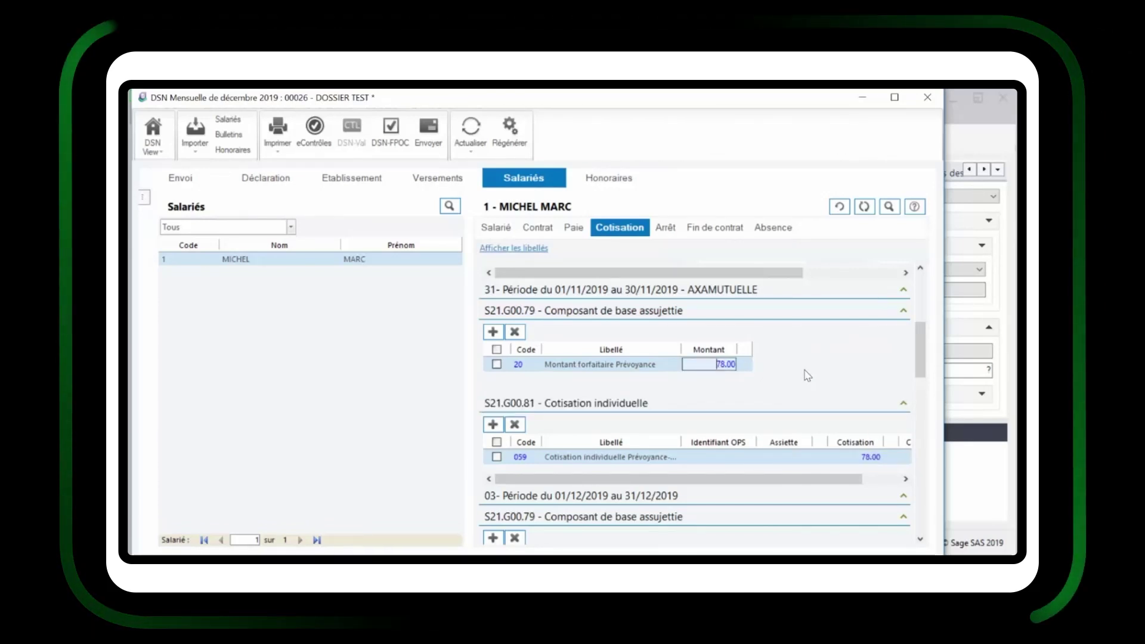
{"action": "key", "text": "End"}
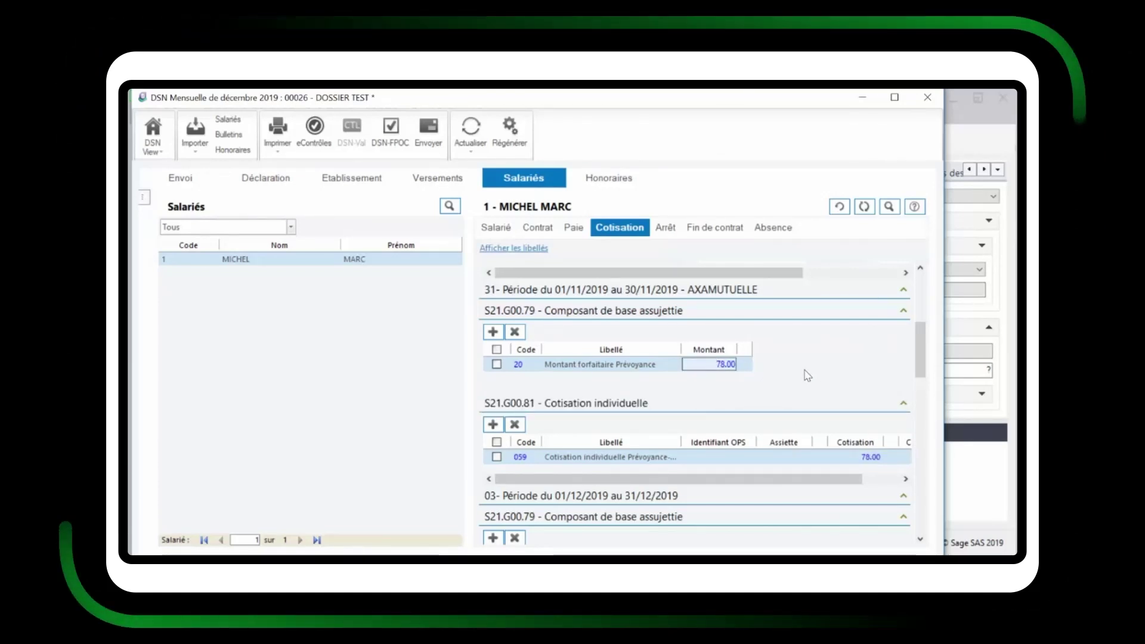
{"action": "key", "text": "Home"}
- Return to the AXA001 payment in the Versements and review its amount and period details in a maximized window
{"action": "left_click", "coordinate": [433, 177]}
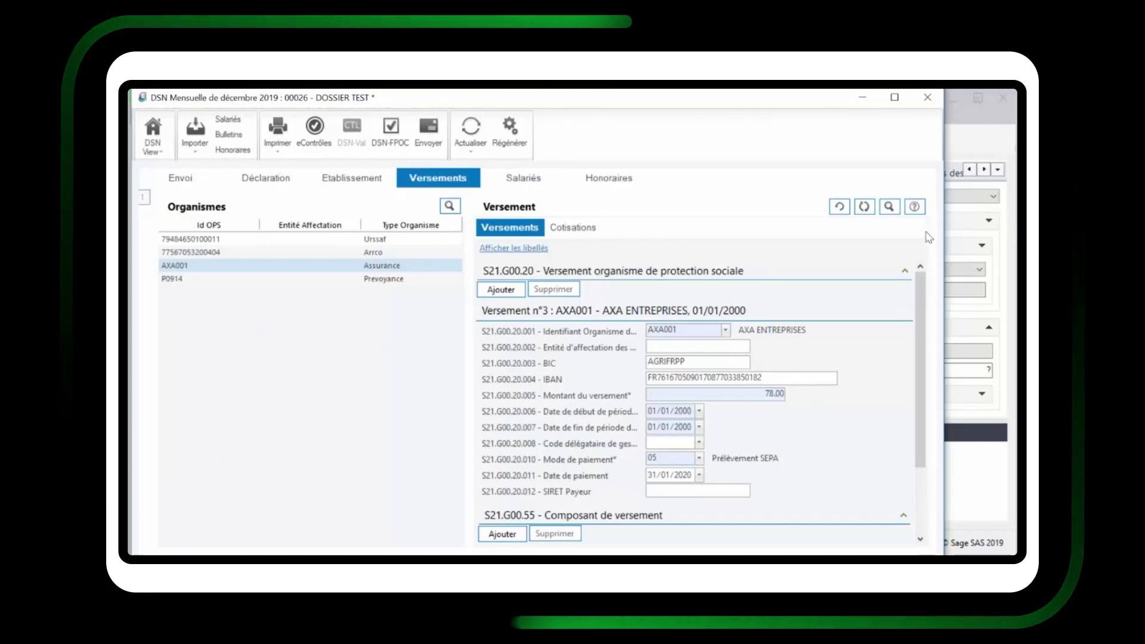
{"action": "left_click", "coordinate": [895, 97]}
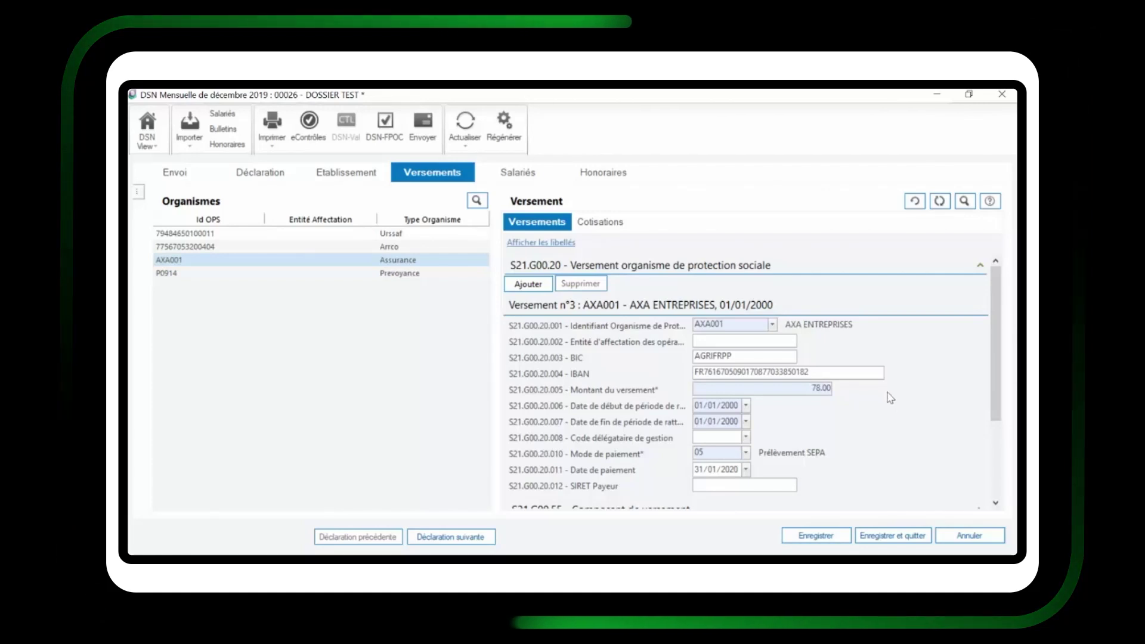
{"action": "scroll", "coordinate": [891, 400], "scroll_direction": "down", "scroll_amount": 2}
{"action": "scroll", "coordinate": [892, 402], "scroll_direction": "up", "scroll_amount": 2}
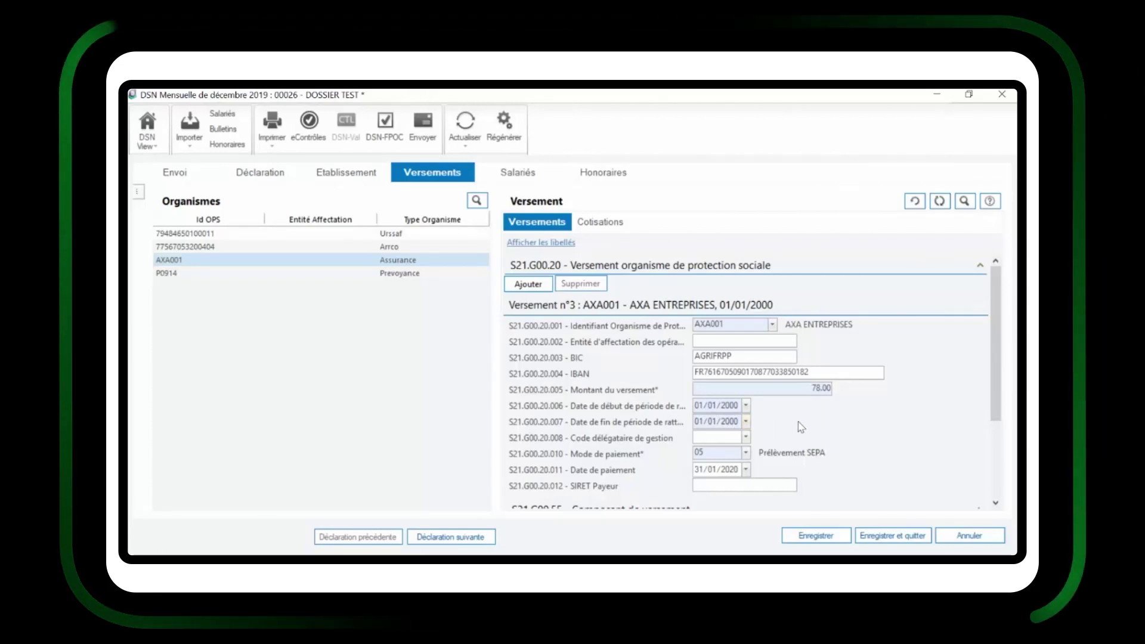
- Add a second Composant de versement to the AXA001 payment with a Montant versé of 78.00
{"action": "scroll", "coordinate": [800, 426], "scroll_direction": "down", "scroll_amount": 3}
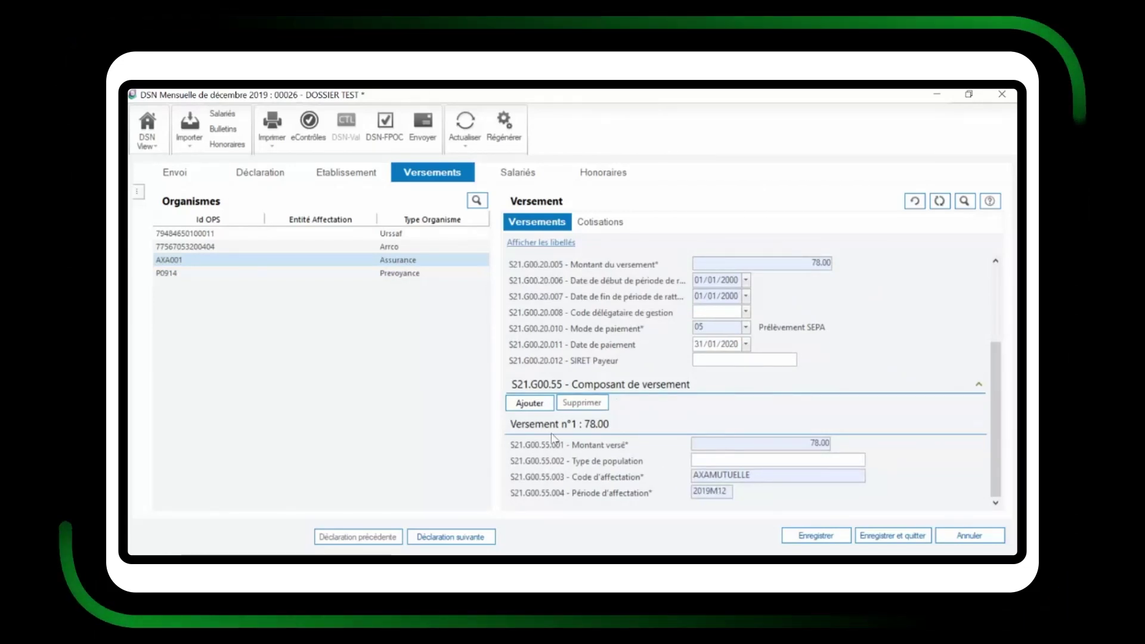
{"action": "left_click", "coordinate": [529, 403]}
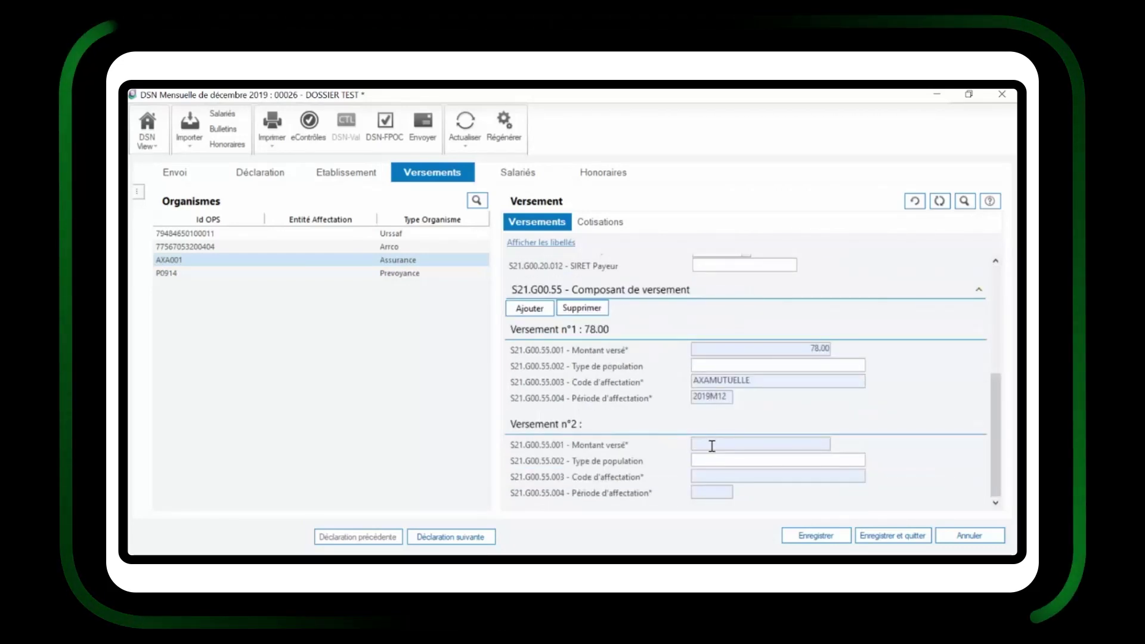
{"action": "left_click", "coordinate": [710, 444]}
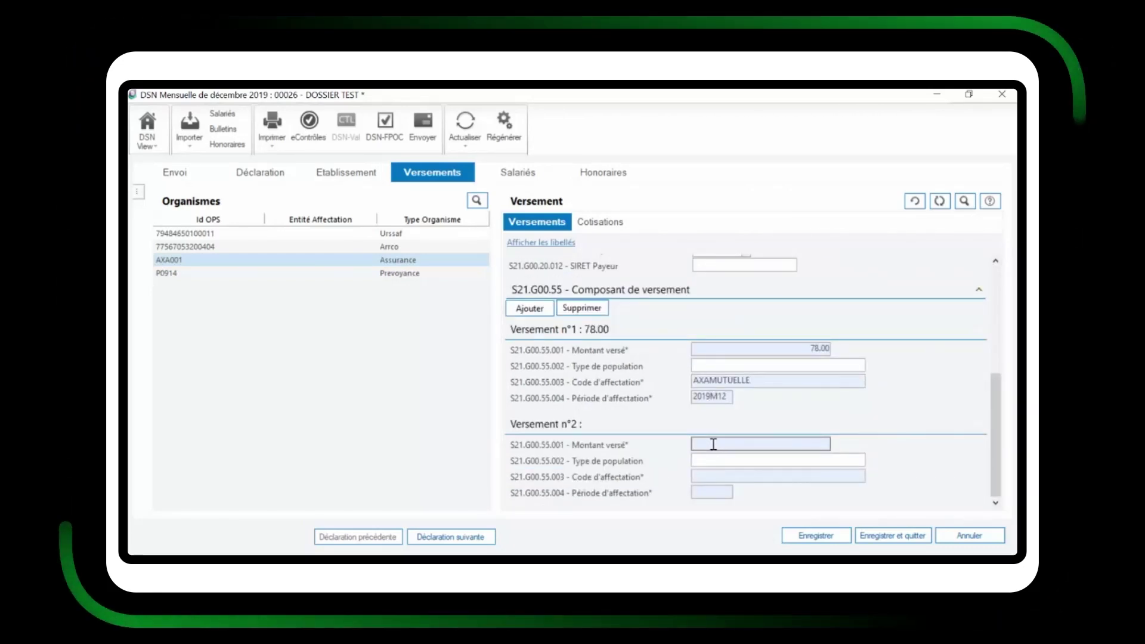
{"action": "type", "text": "78.00"}
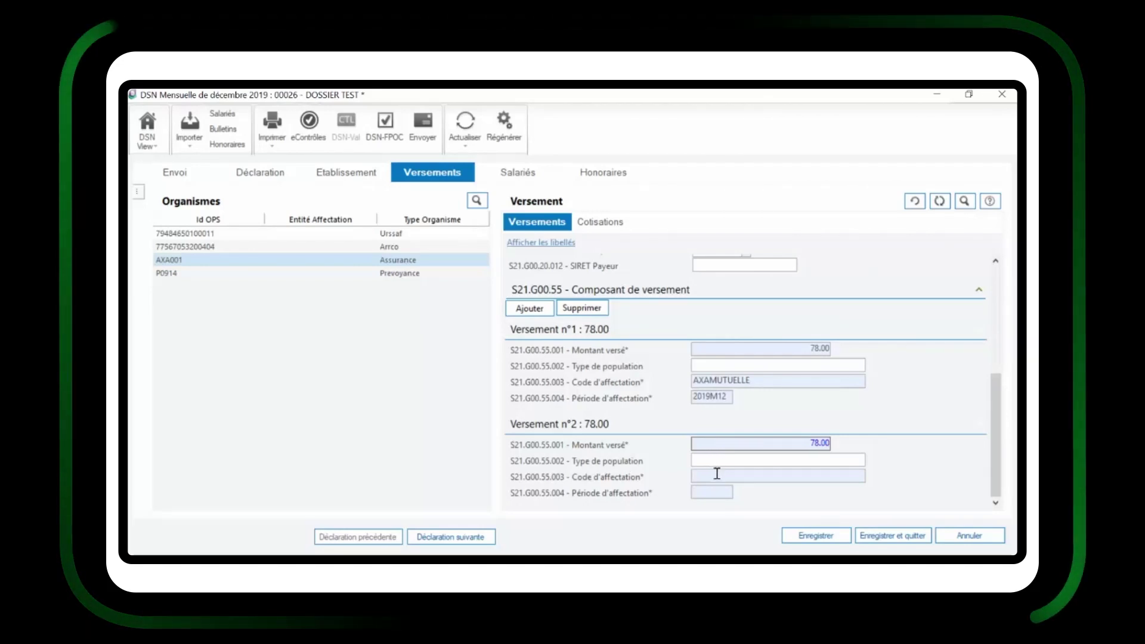
- Fill in the second payment component with Code d'affectation AXAMUTUELLE, copied from the first component, and Période d'affectation 2019M11
{"action": "left_click_drag", "start_coordinate": [758, 381], "coordinate": [693, 382]}
{"action": "key", "text": "ctrl+c"}
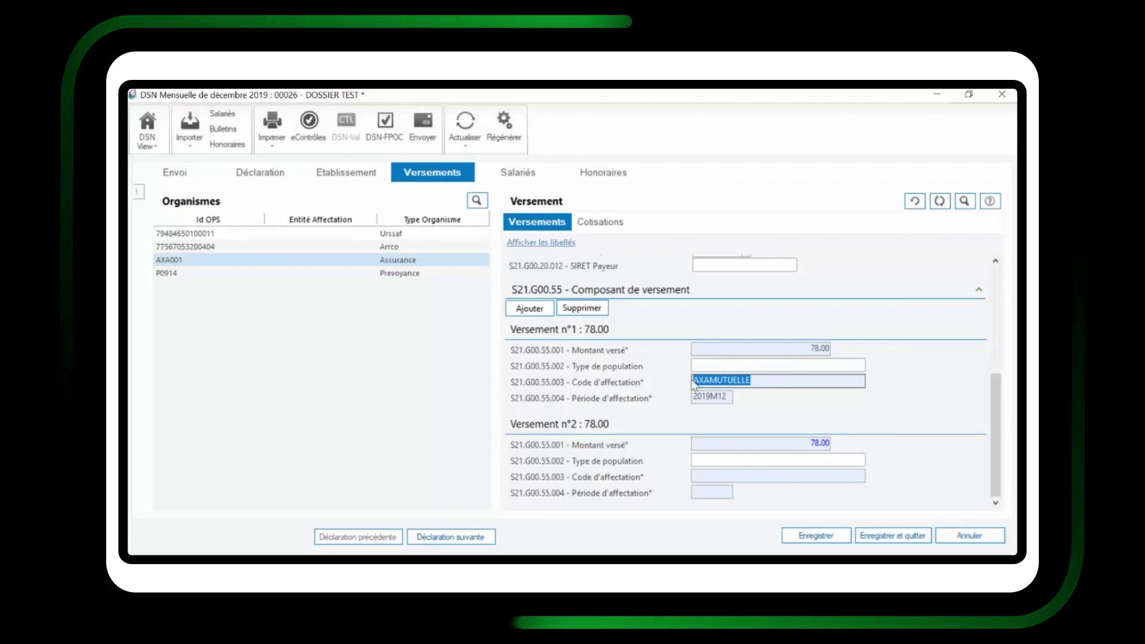
{"action": "left_click", "coordinate": [767, 475]}
{"action": "key", "text": "ctrl+v"}
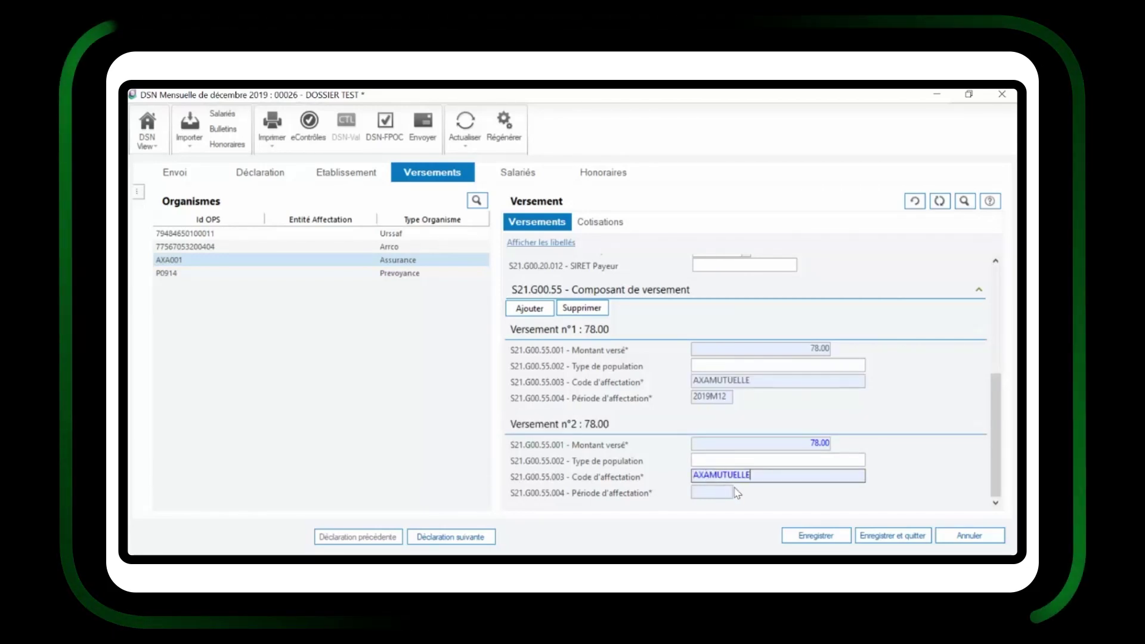
{"action": "left_click", "coordinate": [699, 491]}
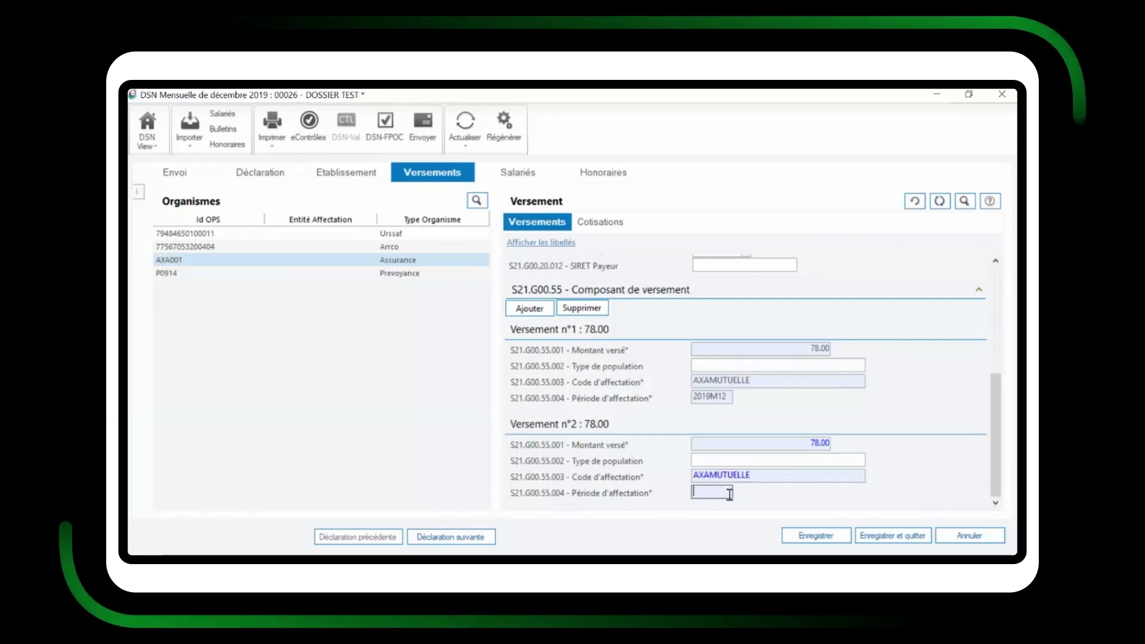
{"action": "type", "text": "2019"}
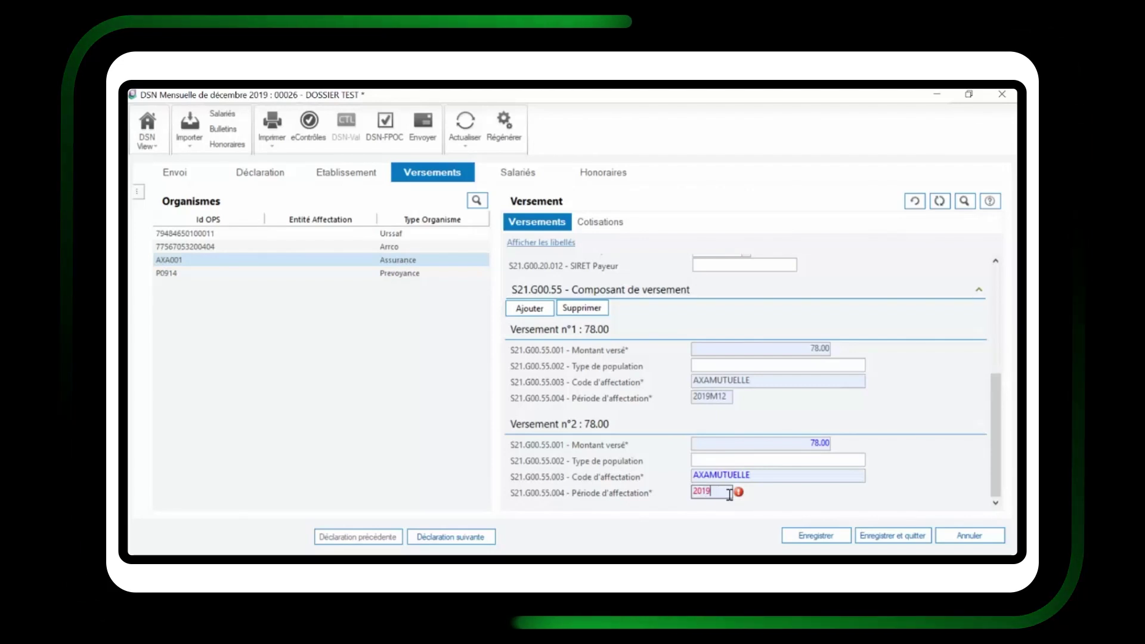
{"action": "type", "text": "M11"}
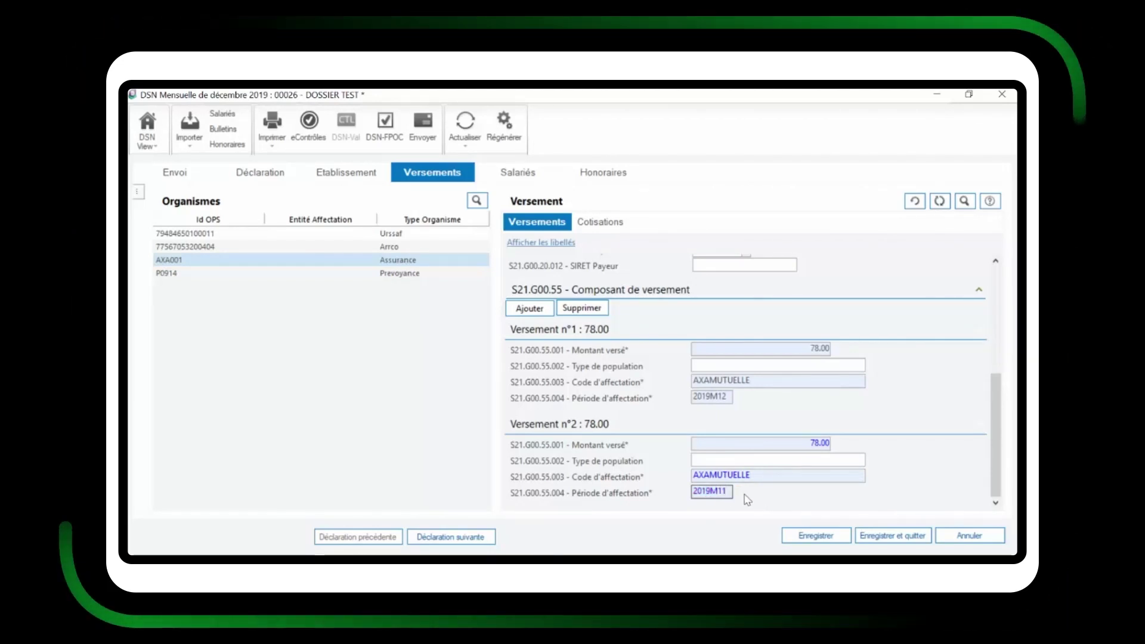
{"action": "left_click", "coordinate": [769, 472]}
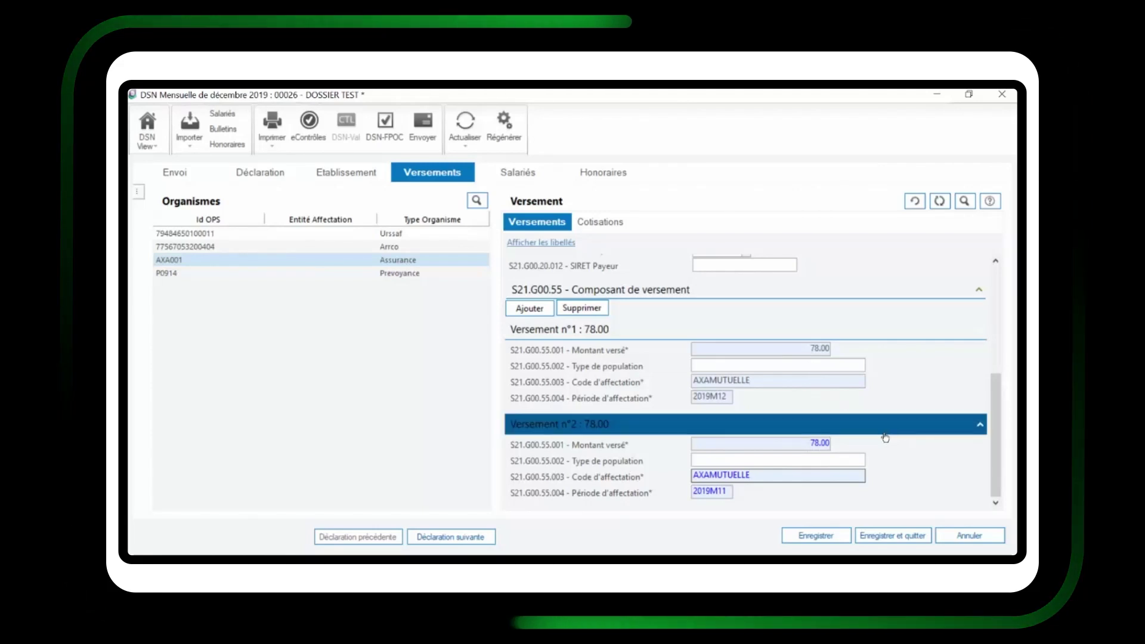
- Set the AXA001 payment's total Montant du versement to 156.00
{"action": "scroll", "coordinate": [883, 435], "scroll_direction": "up", "scroll_amount": 4}
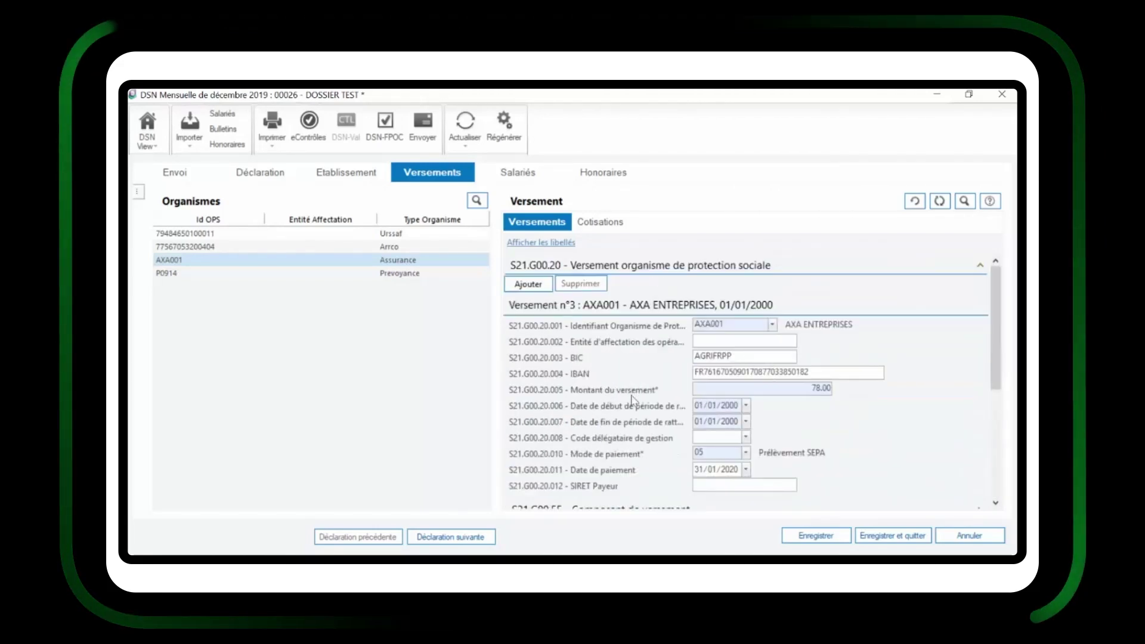
{"action": "left_click", "coordinate": [803, 388]}
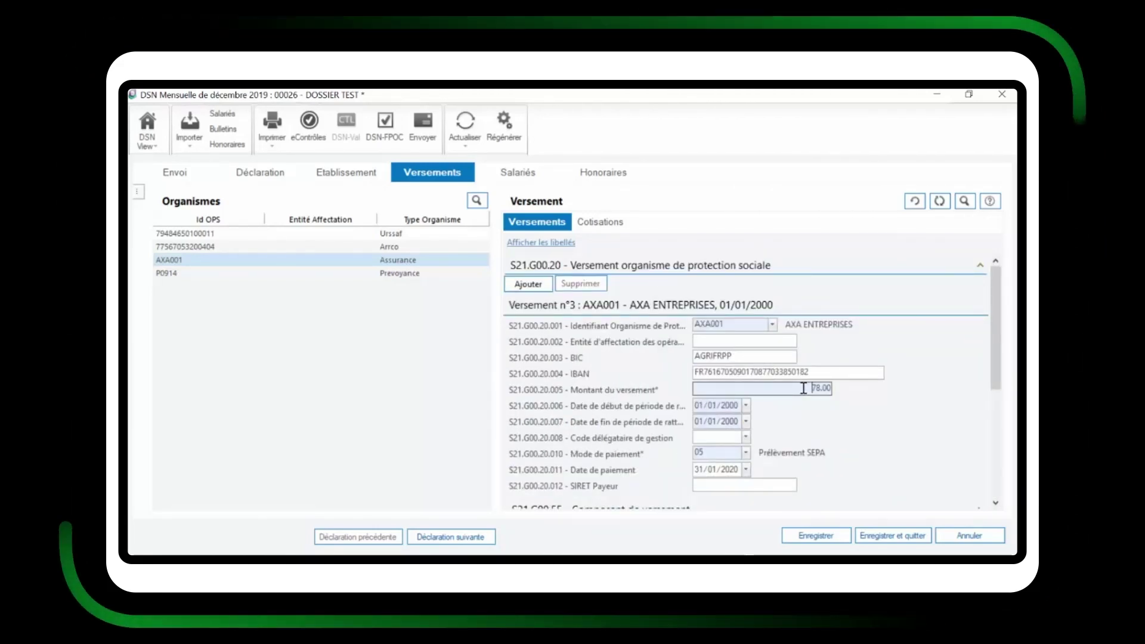
{"action": "left_click_drag", "start_coordinate": [803, 388], "coordinate": [829, 388]}
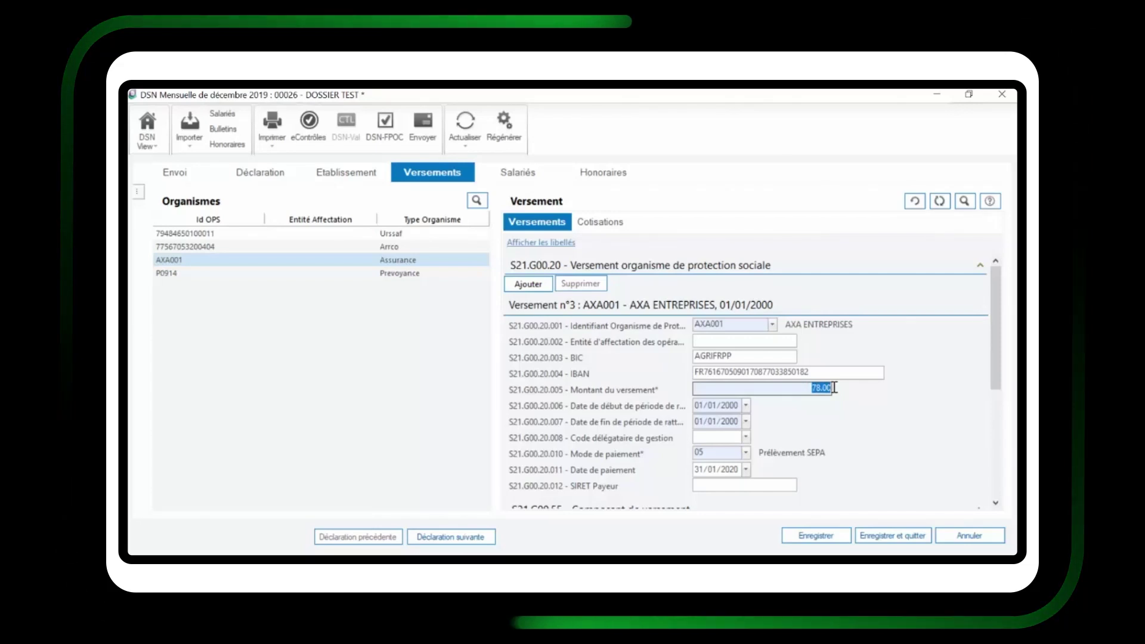
{"action": "type", "text": "150"}
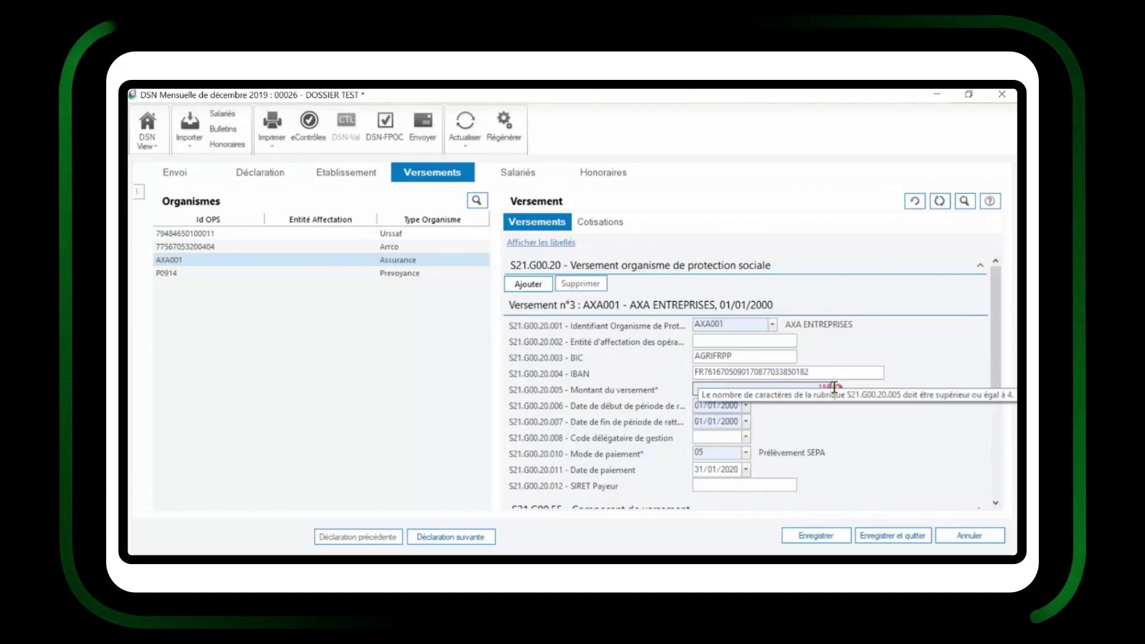
{"action": "type", "text": ".00"}
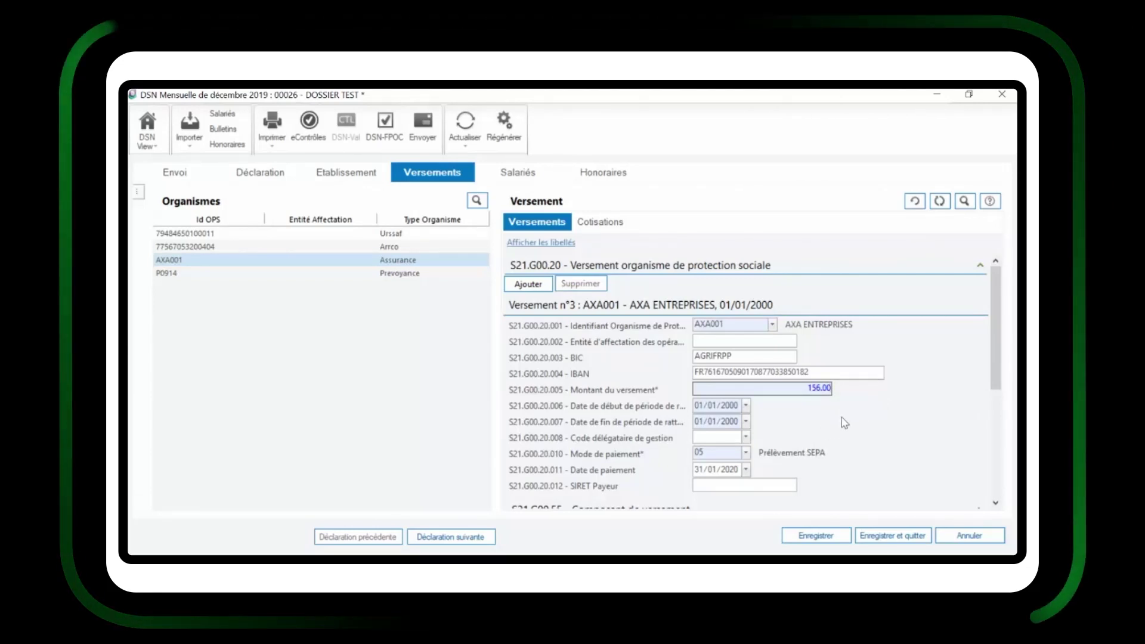
{"action": "scroll", "coordinate": [835, 420], "scroll_direction": "down", "scroll_amount": 3}
{"action": "scroll", "coordinate": [772, 417], "scroll_direction": "up", "scroll_amount": 3}
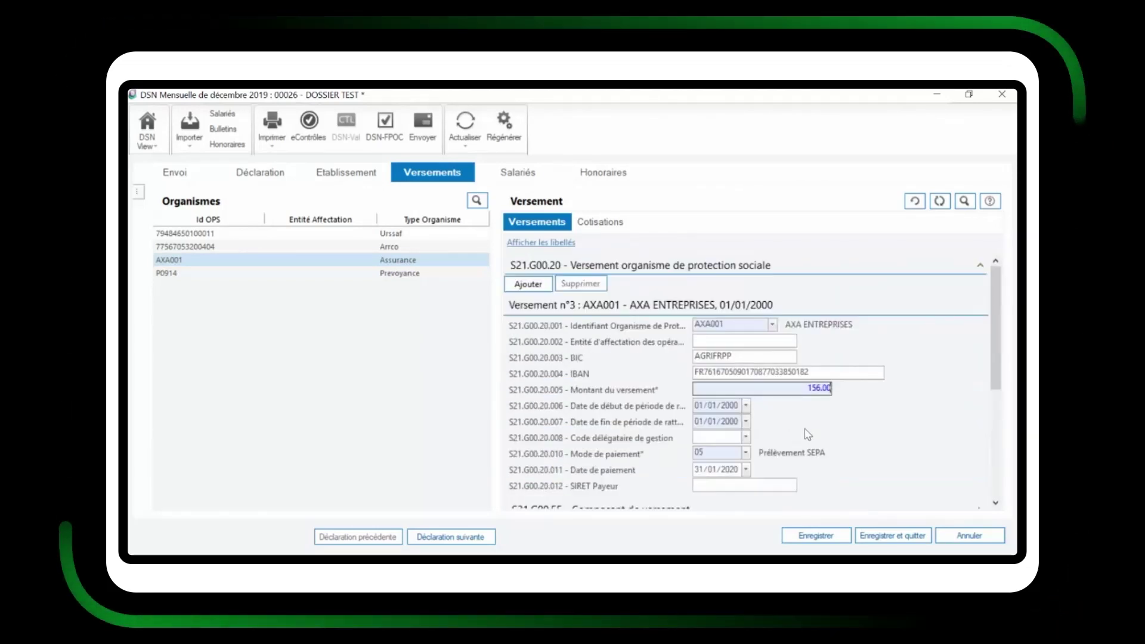
{"action": "left_click", "coordinate": [766, 393]}
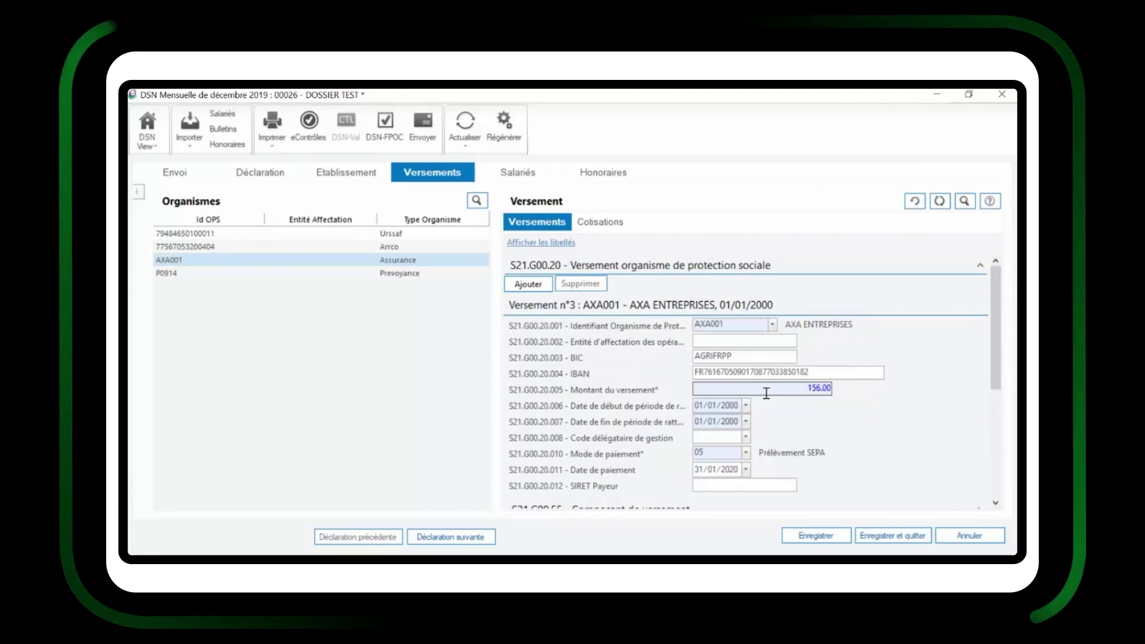